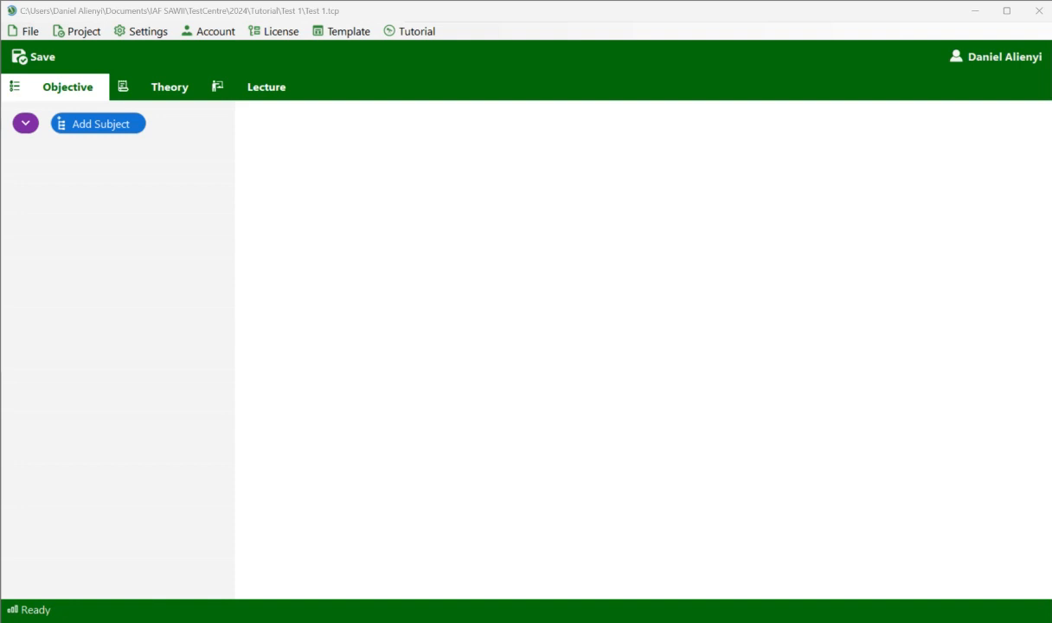
# - Add a new objective subject named Basic Science
pyautogui.click(112, 130)
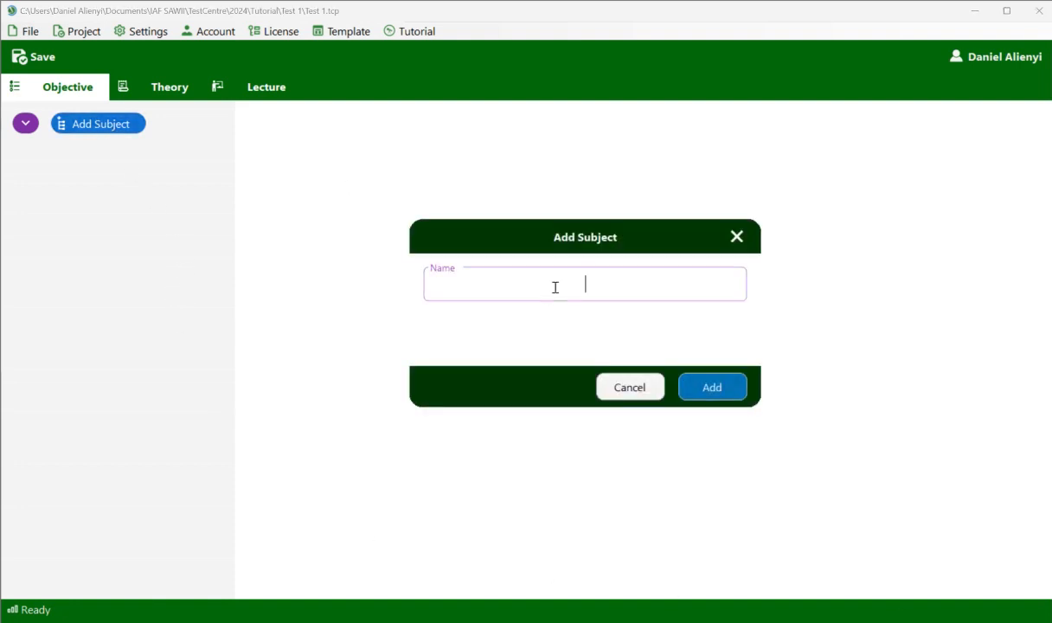
pyautogui.write('Basic Science')
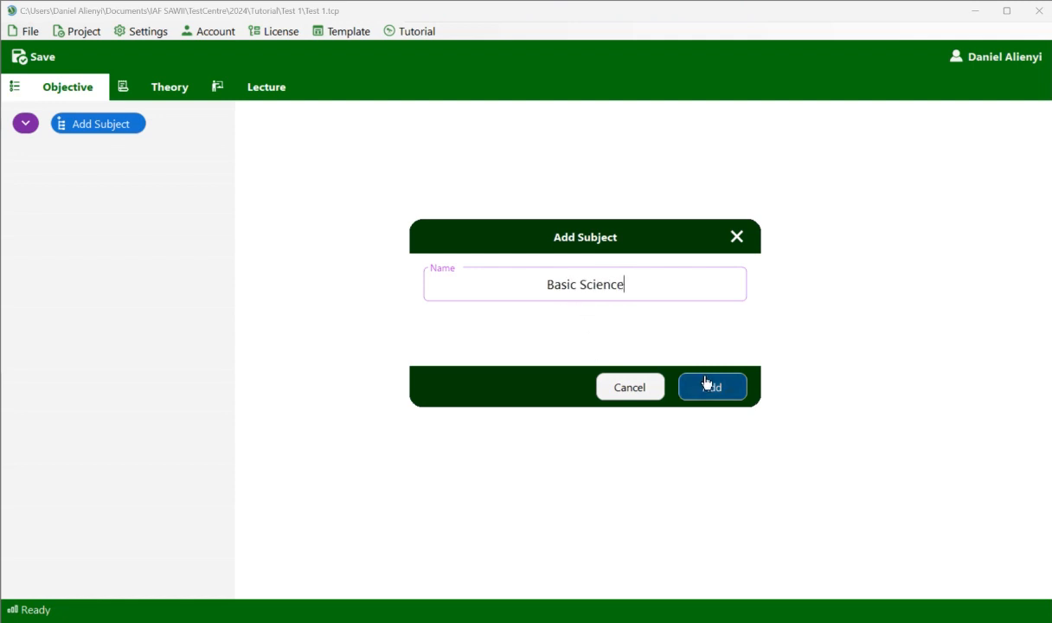
pyautogui.click(706, 383)
# - Add a season named JSS 2 under the Basic Science subject
pyautogui.click(82, 155)
pyautogui.rightClick(83, 155)
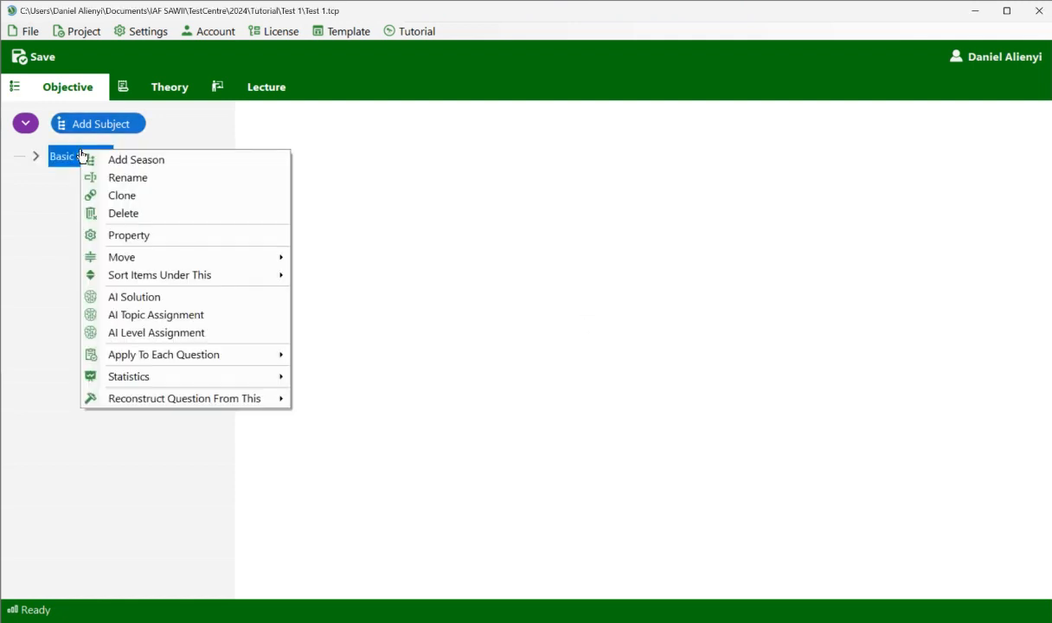
pyautogui.click(172, 161)
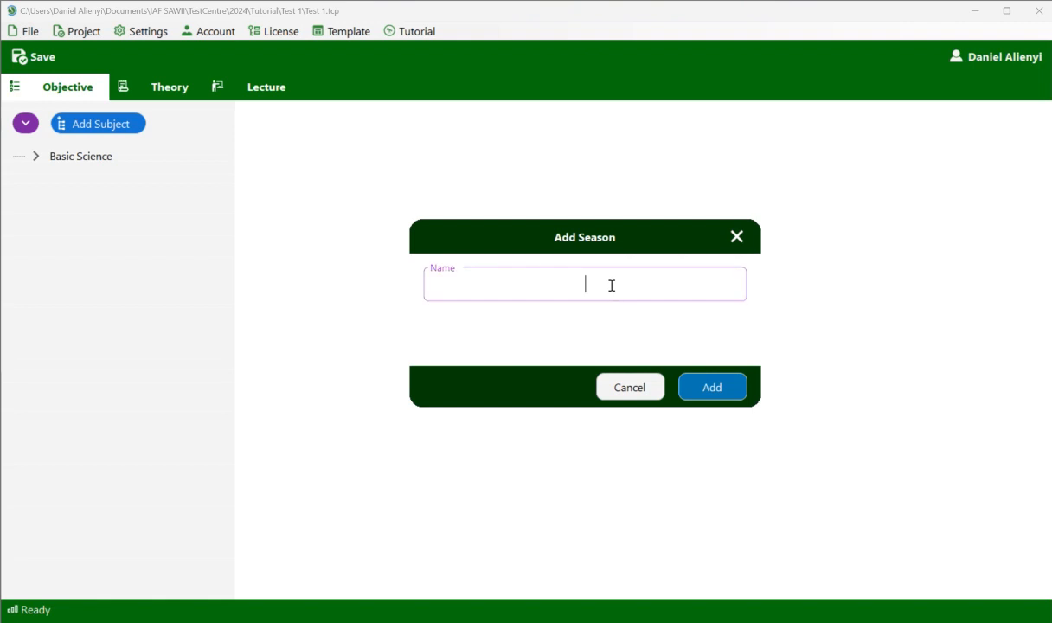
pyautogui.write('JSS 2')
pyautogui.click(714, 389)
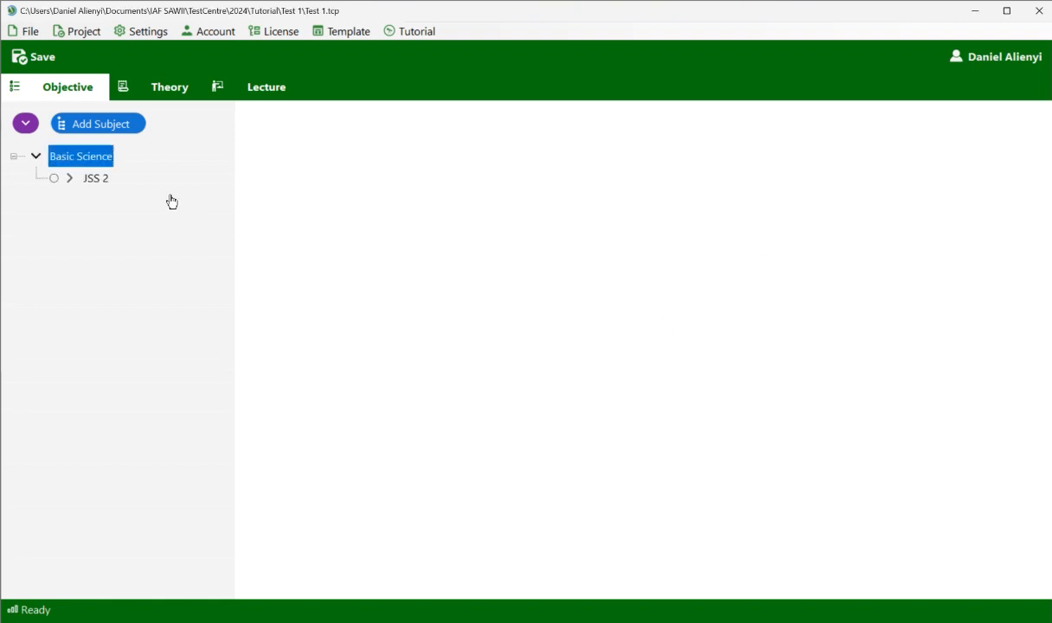
# - Open the AI Question Generator for the JSS 2 season and set the topic to ELECTRICITY
pyautogui.click(94, 183)
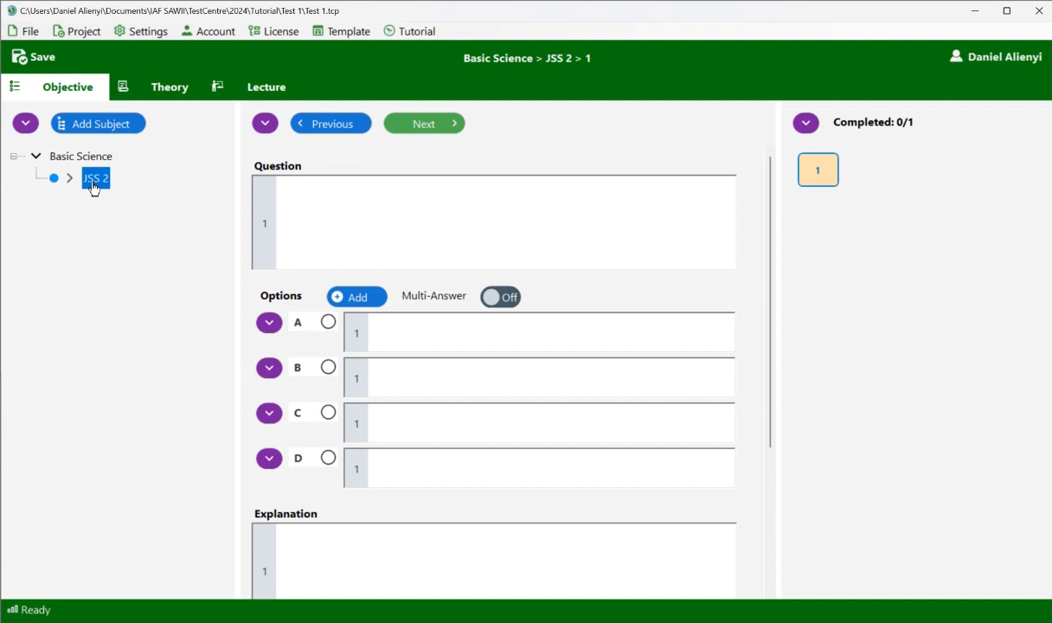
pyautogui.rightClick(94, 188)
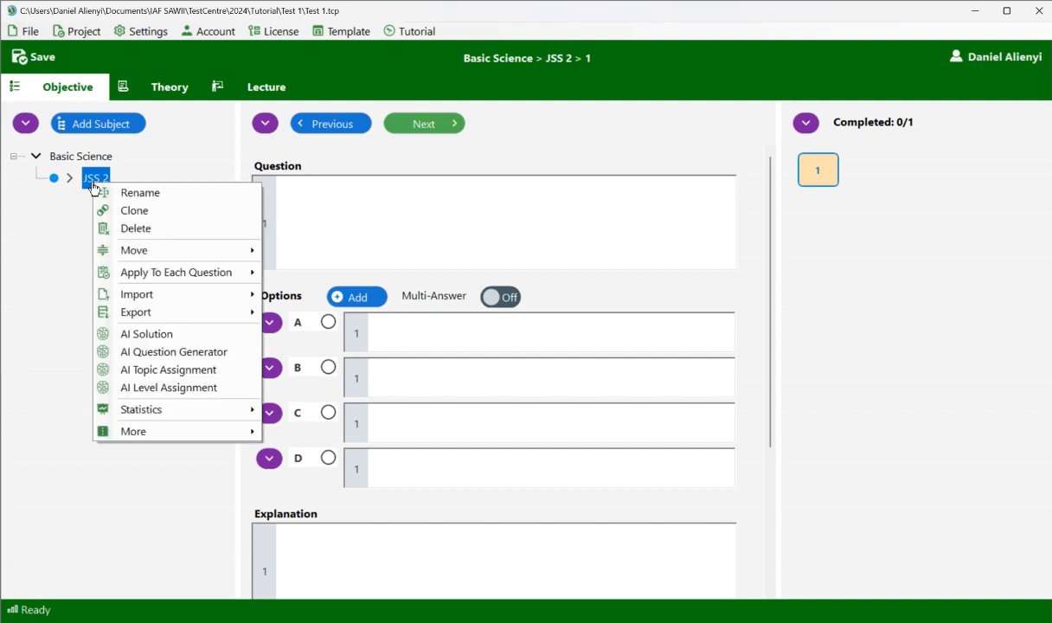
pyautogui.click(188, 353)
pyautogui.moveTo(550, 103); pyautogui.dragTo(383, 105)
pyautogui.click(486, 146)
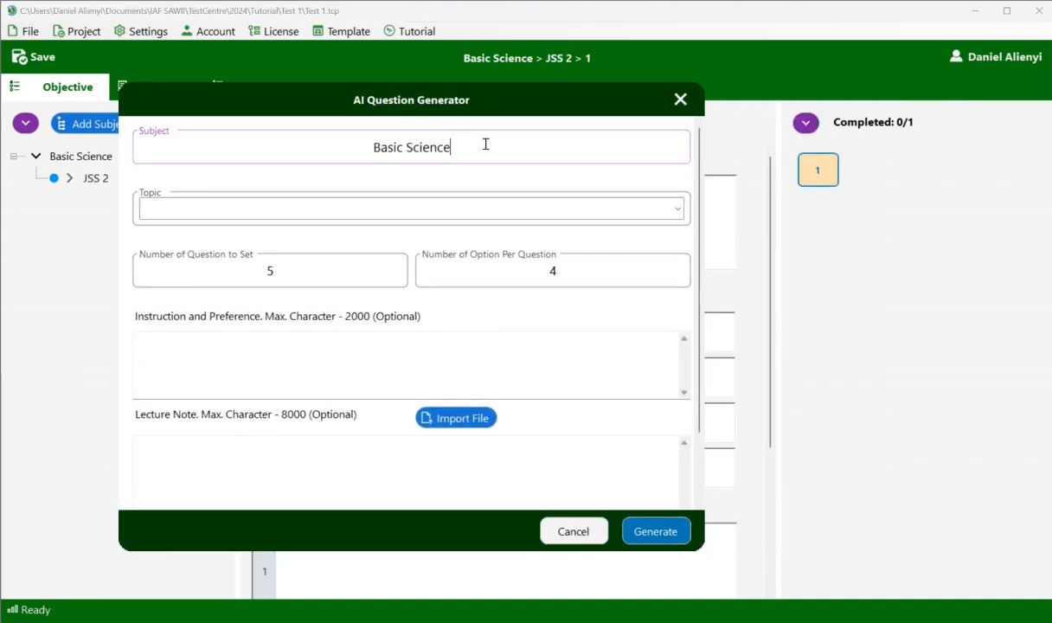
pyautogui.click(405, 206)
pyautogui.write('EL')
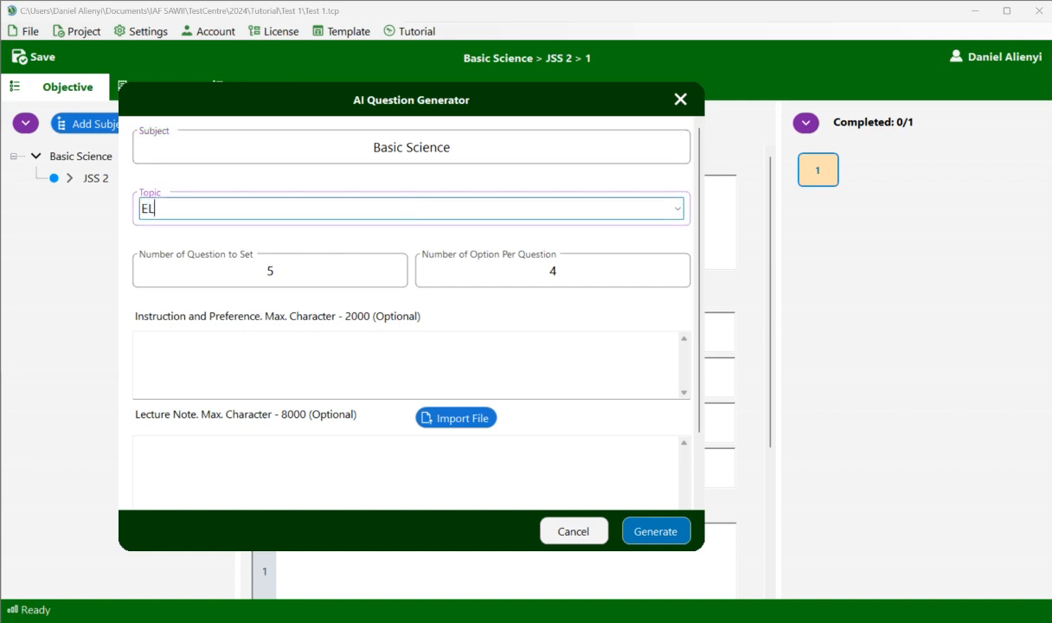
pyautogui.write('ECTRICITY')
pyautogui.click(311, 271)
pyautogui.click(563, 269)
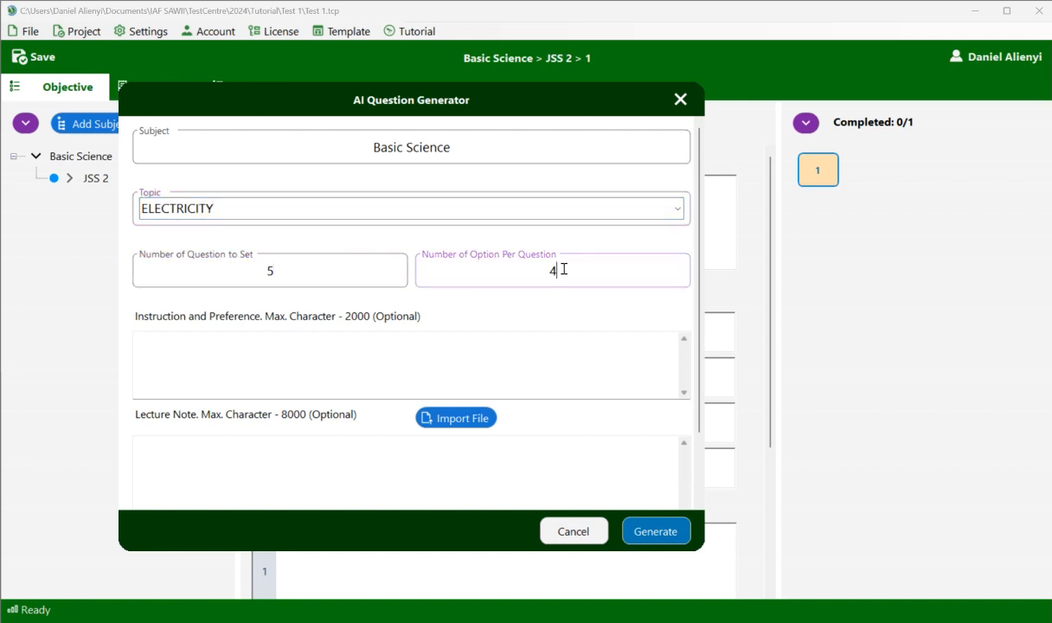
# - Import ELECTRICITY.pdf as the lecture note and generate the questions from it
pyautogui.click(431, 353)
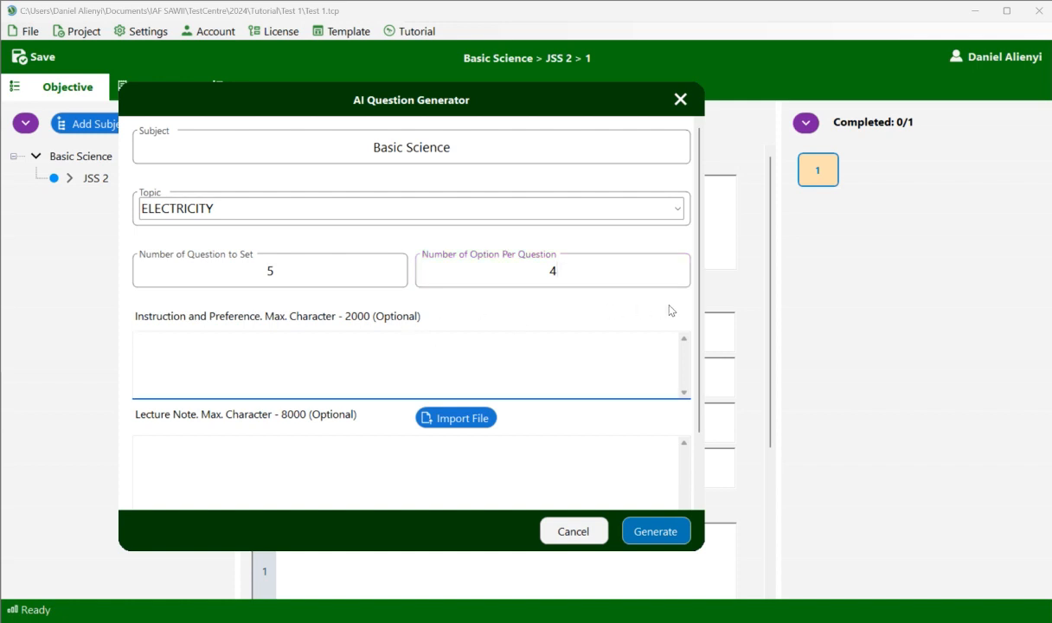
pyautogui.moveTo(700, 309); pyautogui.dragTo(697, 404)
pyautogui.click(534, 406)
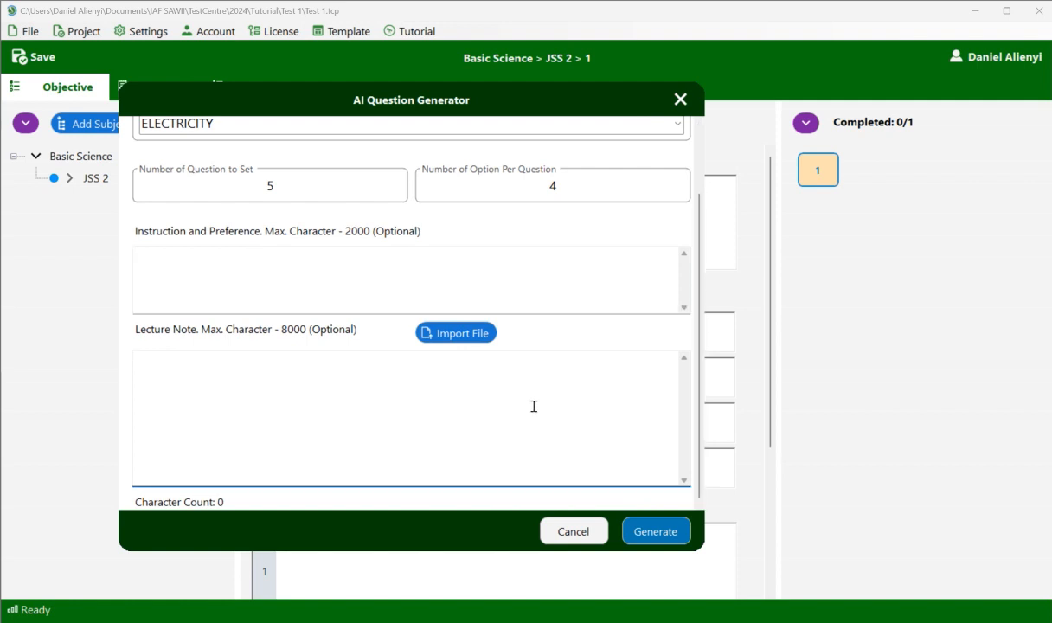
pyautogui.click(463, 336)
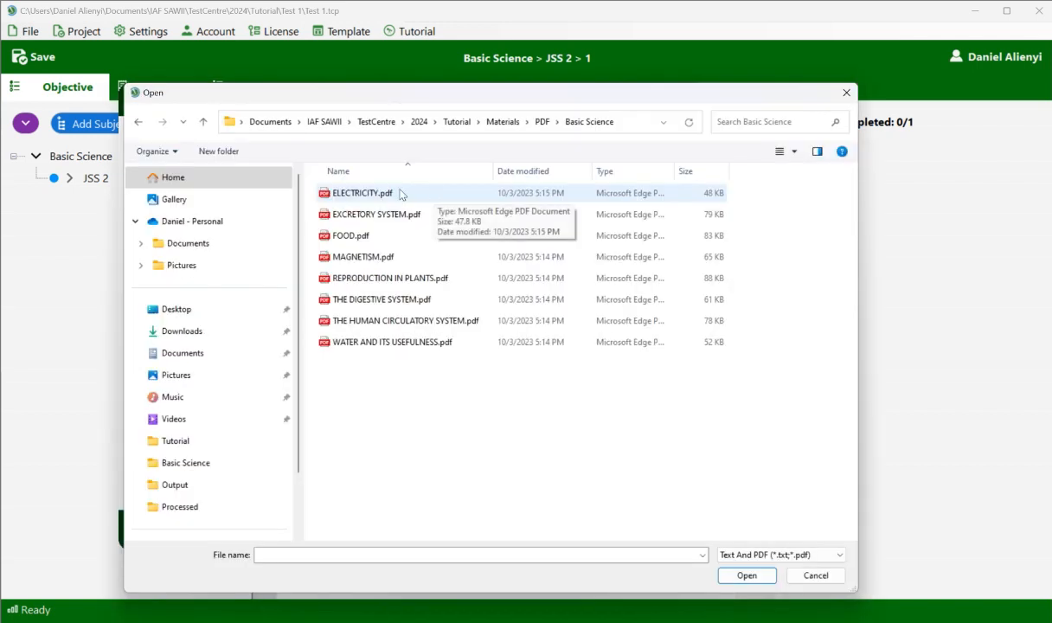
pyautogui.doubleClick(361, 193)
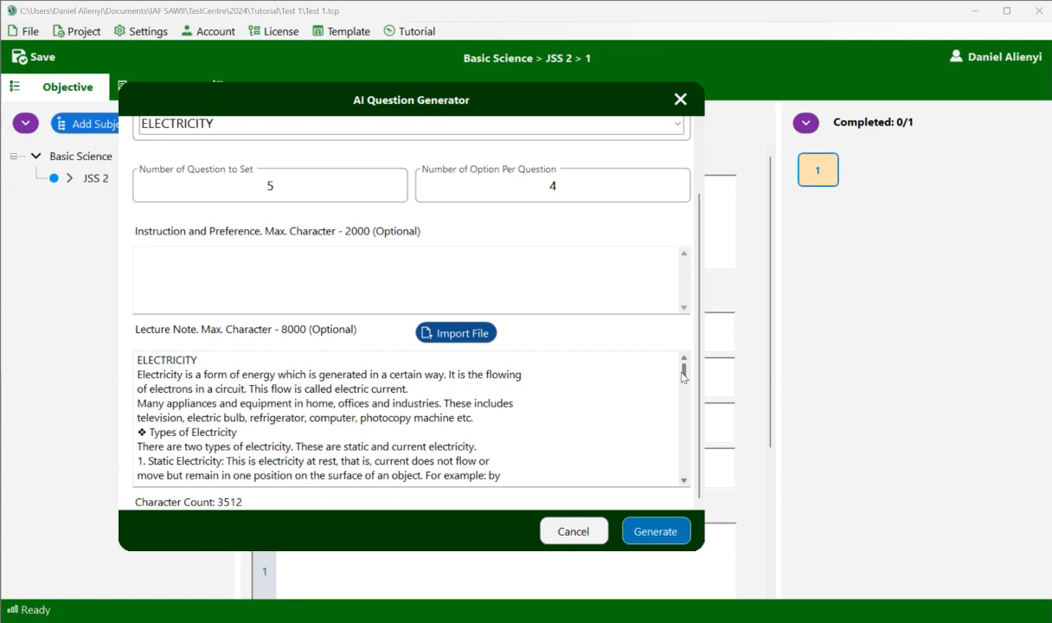
pyautogui.moveTo(683, 373); pyautogui.dragTo(683, 464)
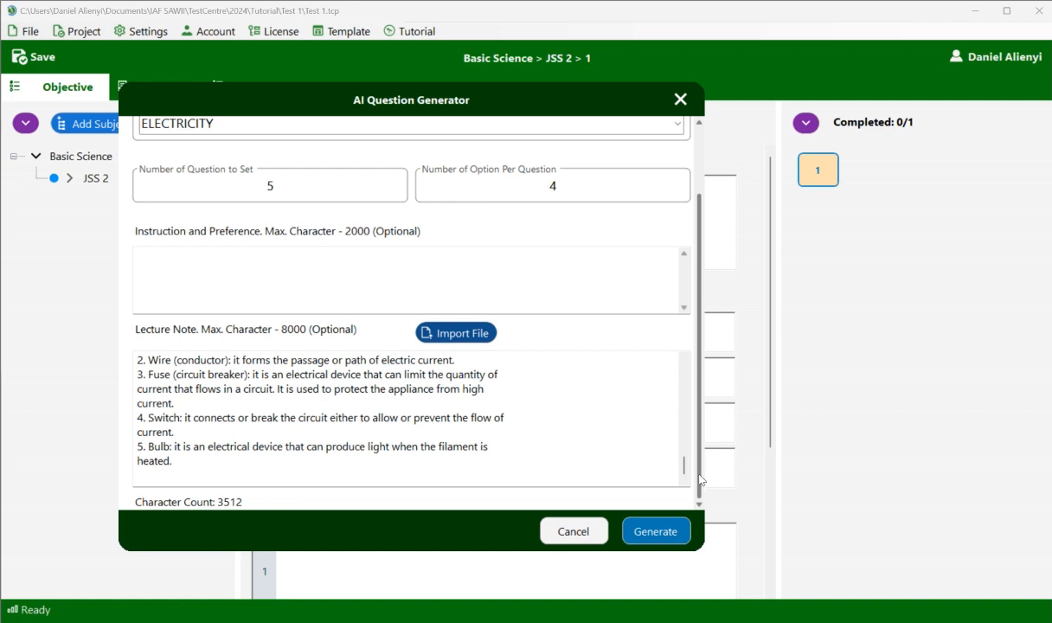
pyautogui.click(653, 533)
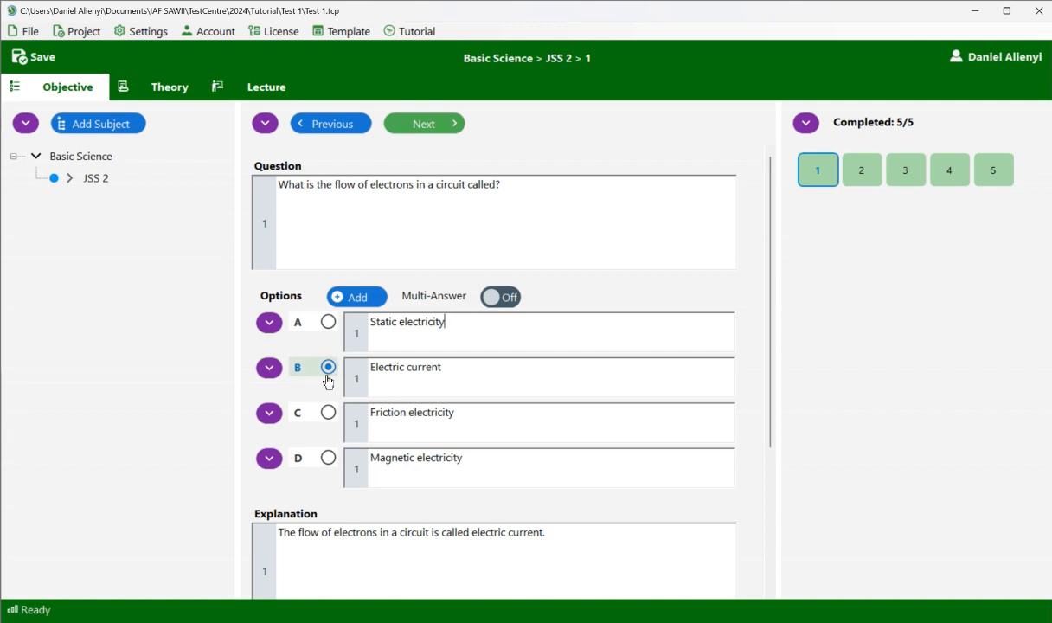
# - Review the generated electricity questions, answers and explanations, and check them against the ELECTRICITY PDF open in the browser
pyautogui.click(438, 125)
pyautogui.click(438, 125)
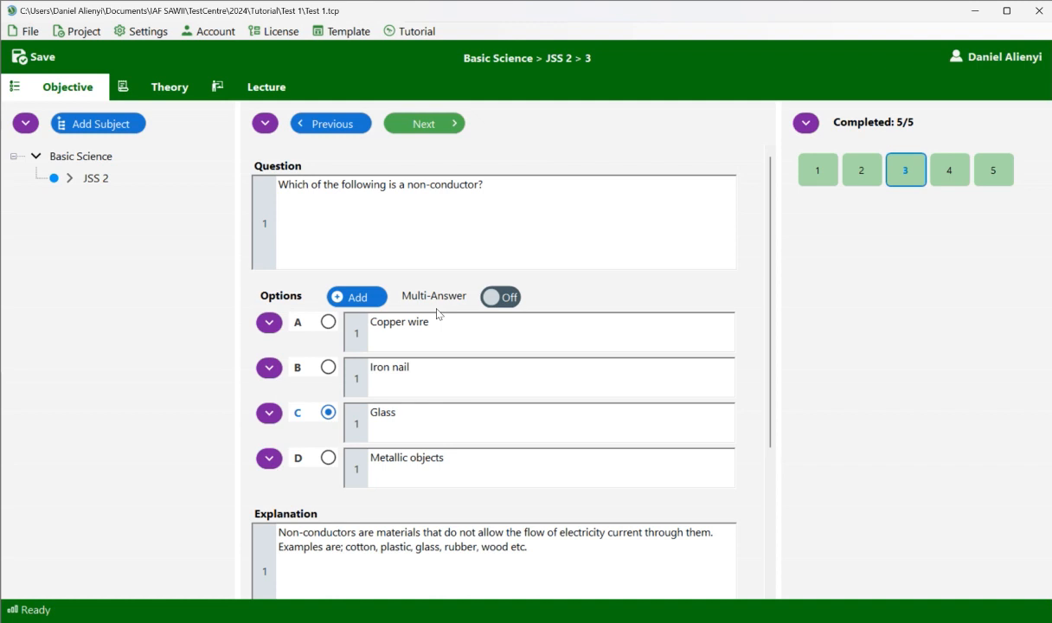
pyautogui.click(442, 622)
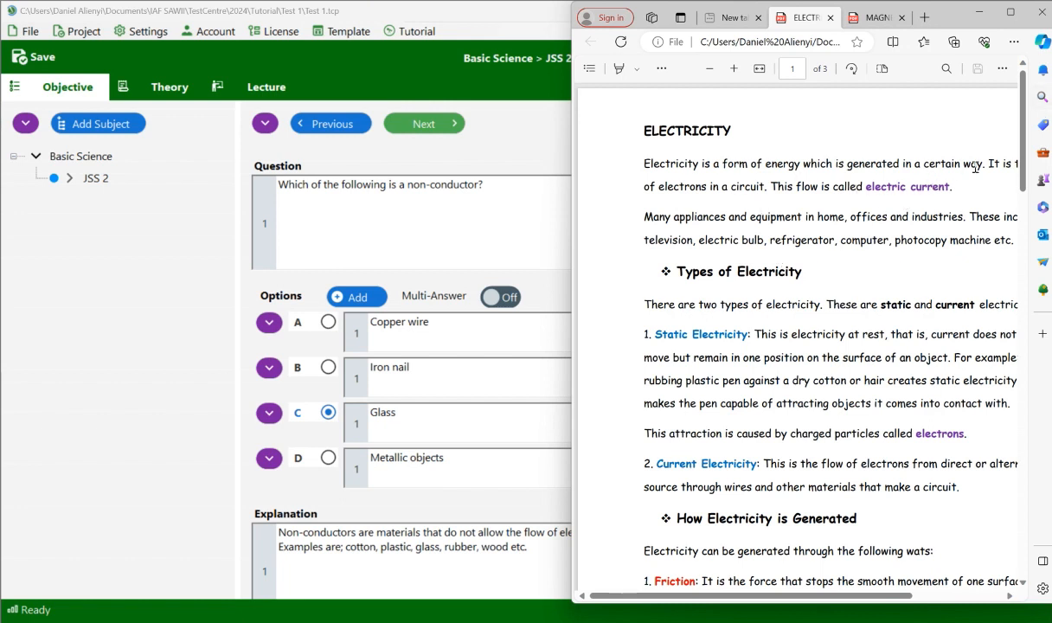
pyautogui.moveTo(1021, 143); pyautogui.dragTo(1021, 461)
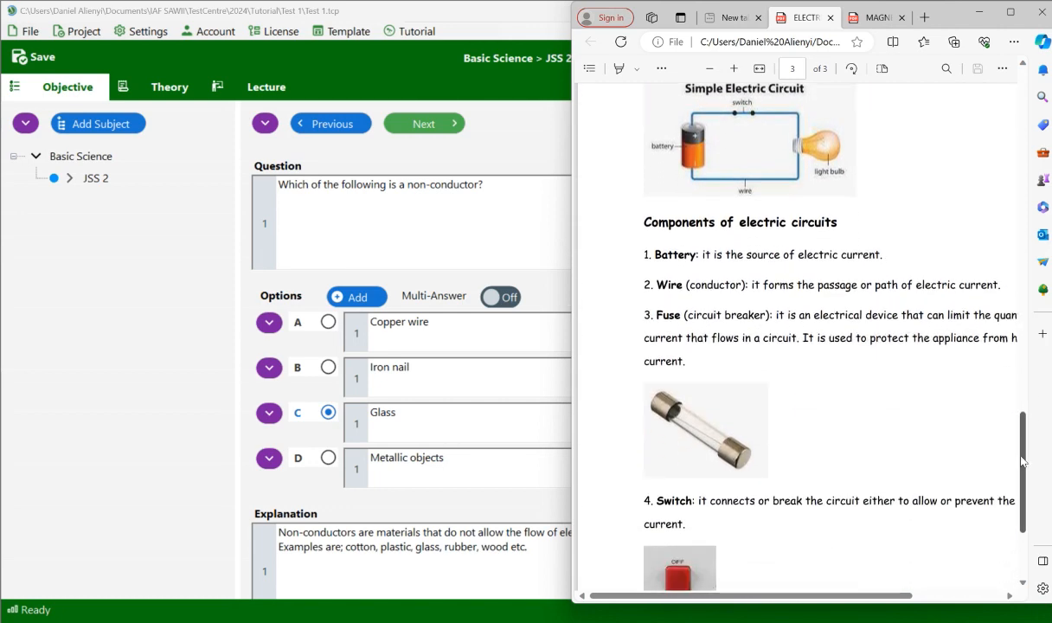
pyautogui.click(395, 313)
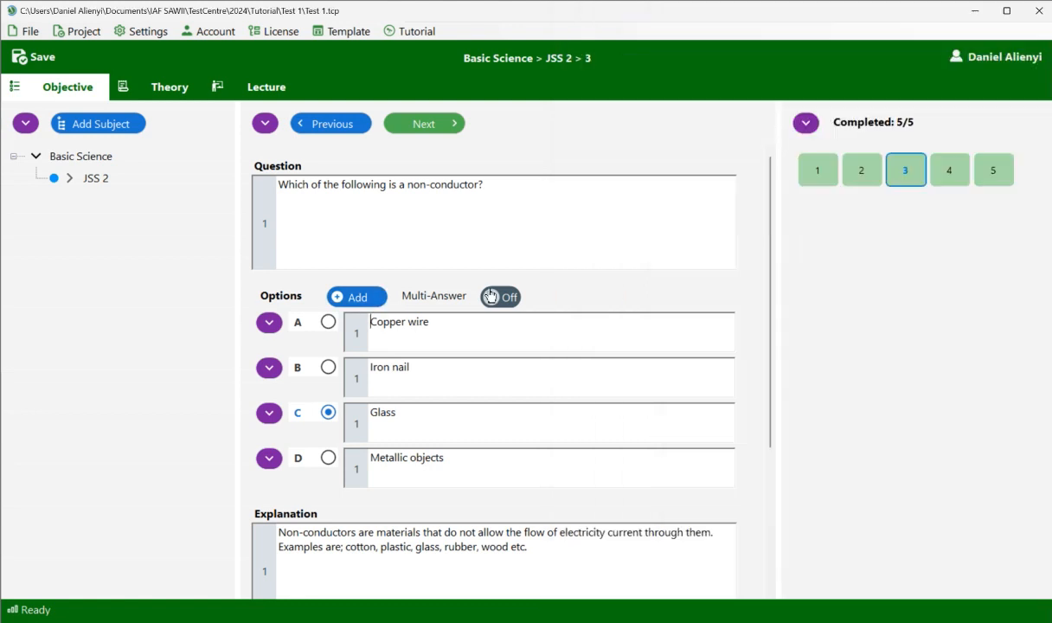
pyautogui.click(954, 182)
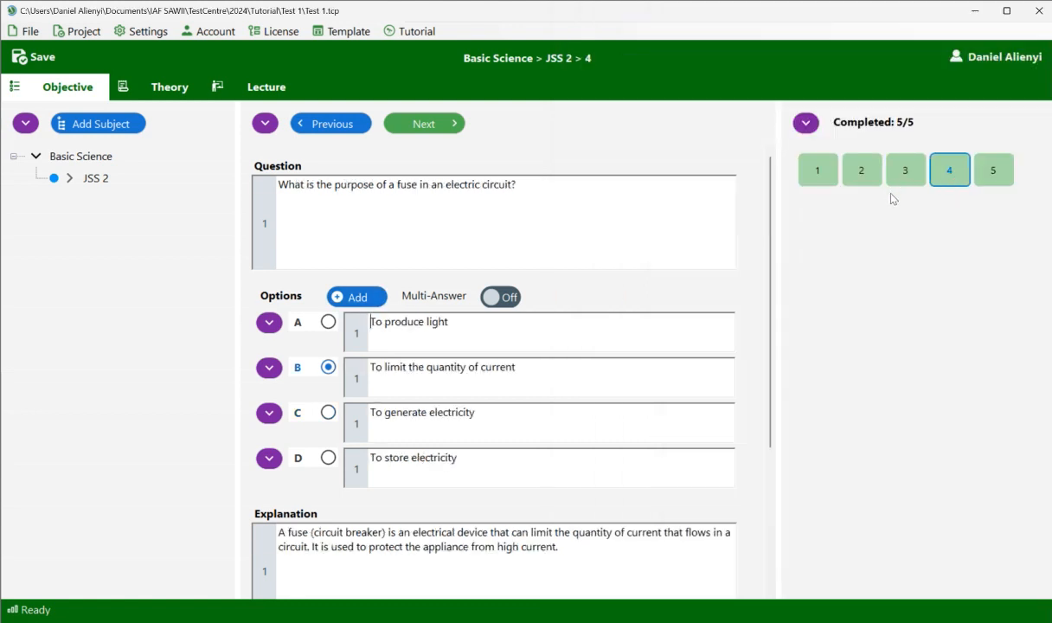
pyautogui.click(999, 169)
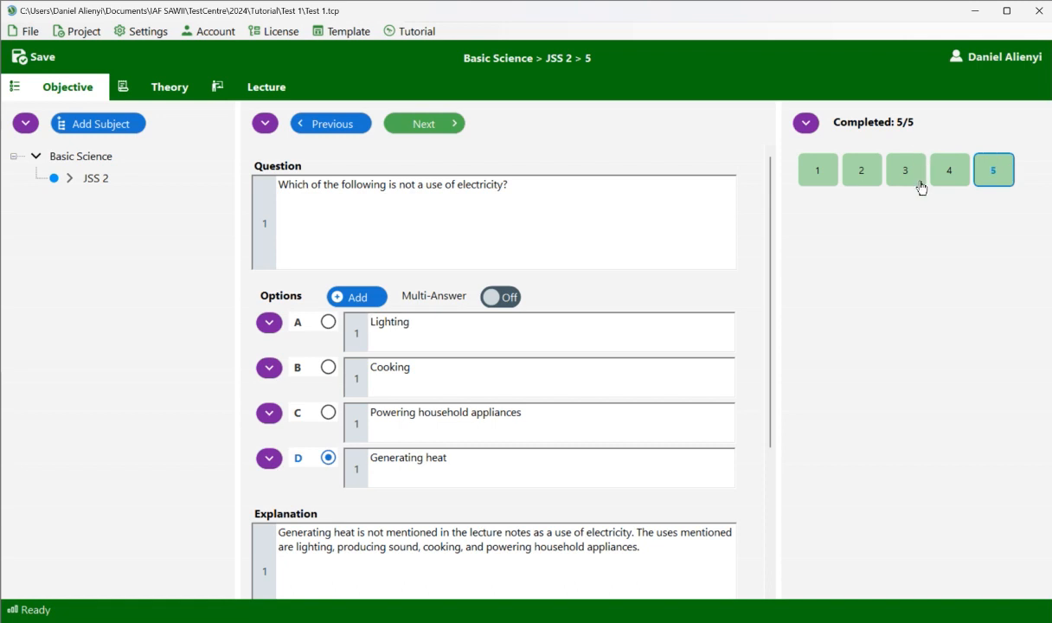
pyautogui.click(868, 172)
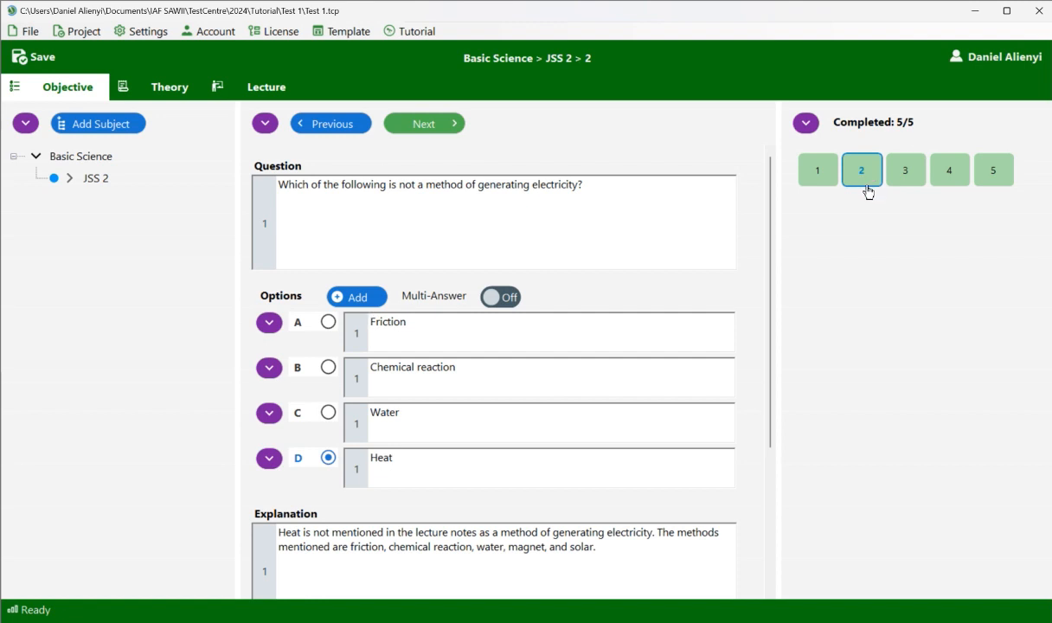
pyautogui.click(677, 222)
# - Reopen the AI Question Generator for the JSS 2 season and set the topic to MAGNETISM
pyautogui.rightClick(77, 177)
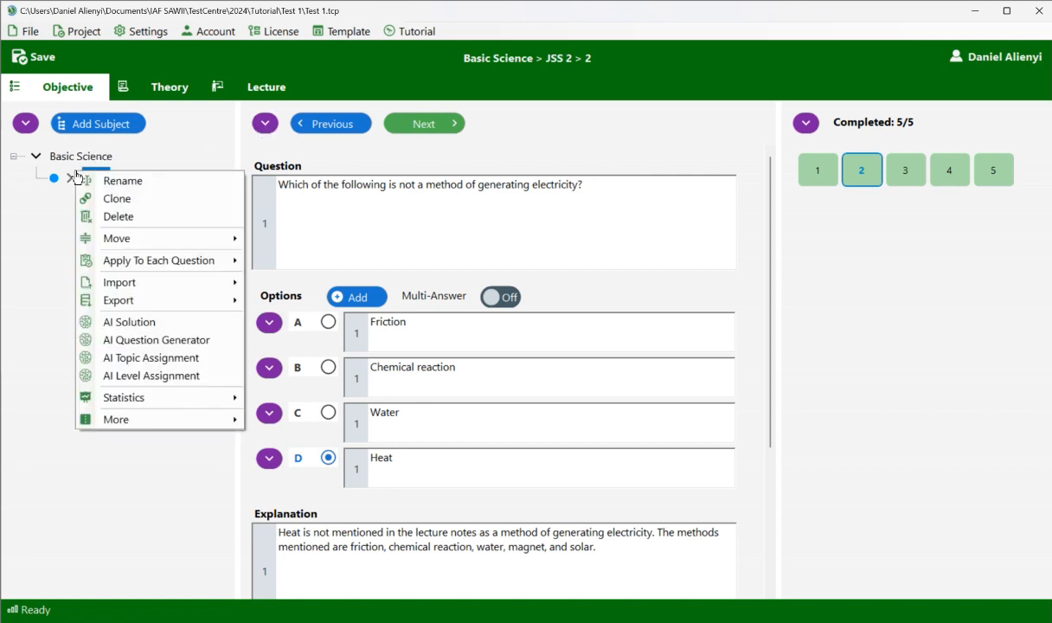
pyautogui.click(157, 339)
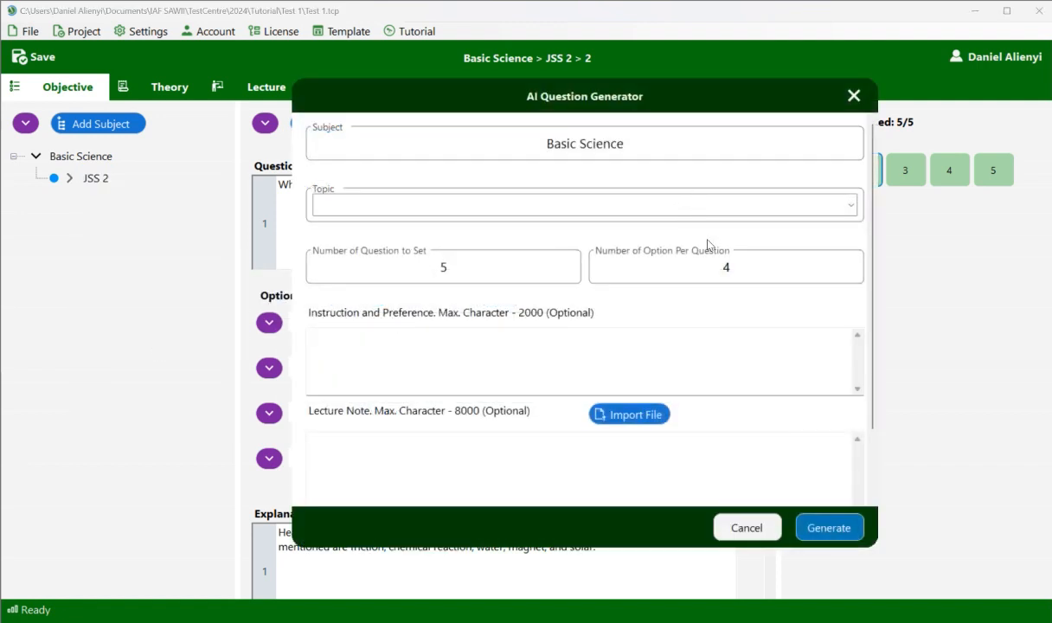
pyautogui.click(577, 208)
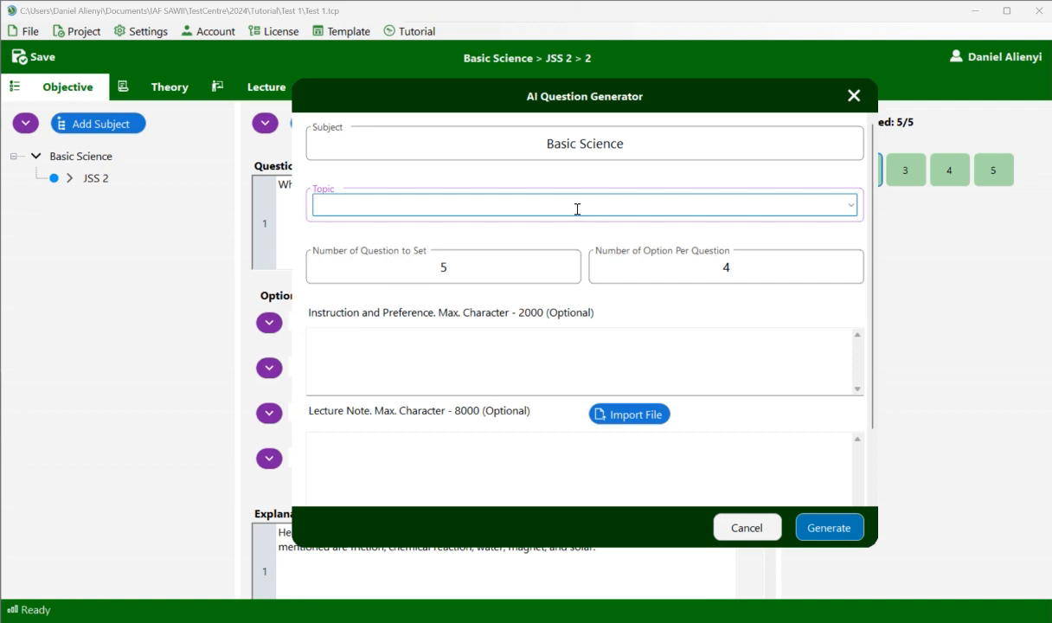
pyautogui.write('MAGNETISM')
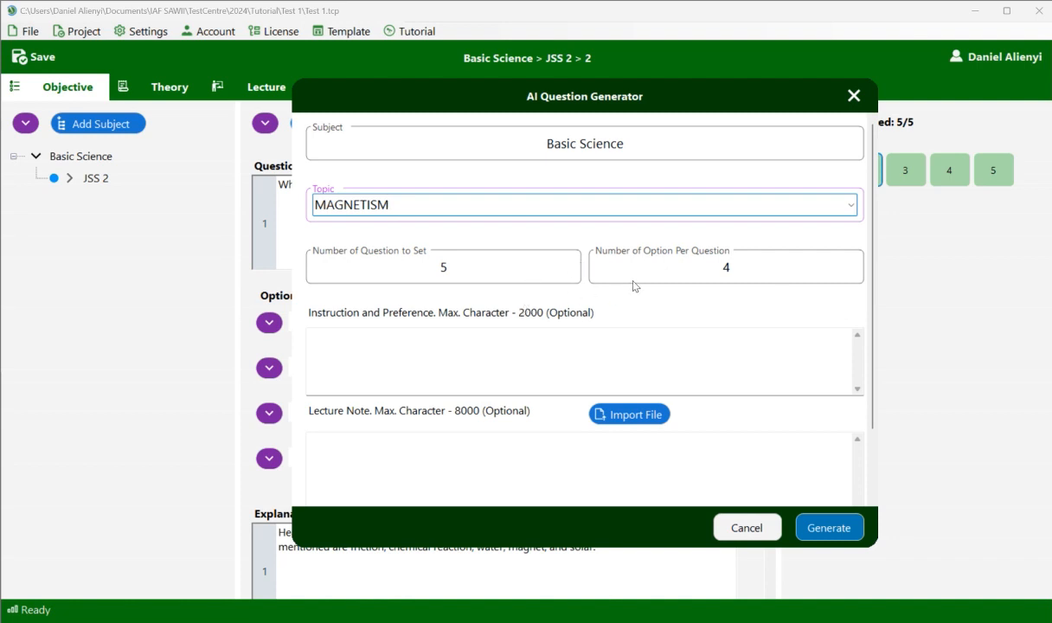
# - Import MAGNETISM.pdf as the lecture note and generate the additional questions from it
pyautogui.scroll(-2, 852, 334)
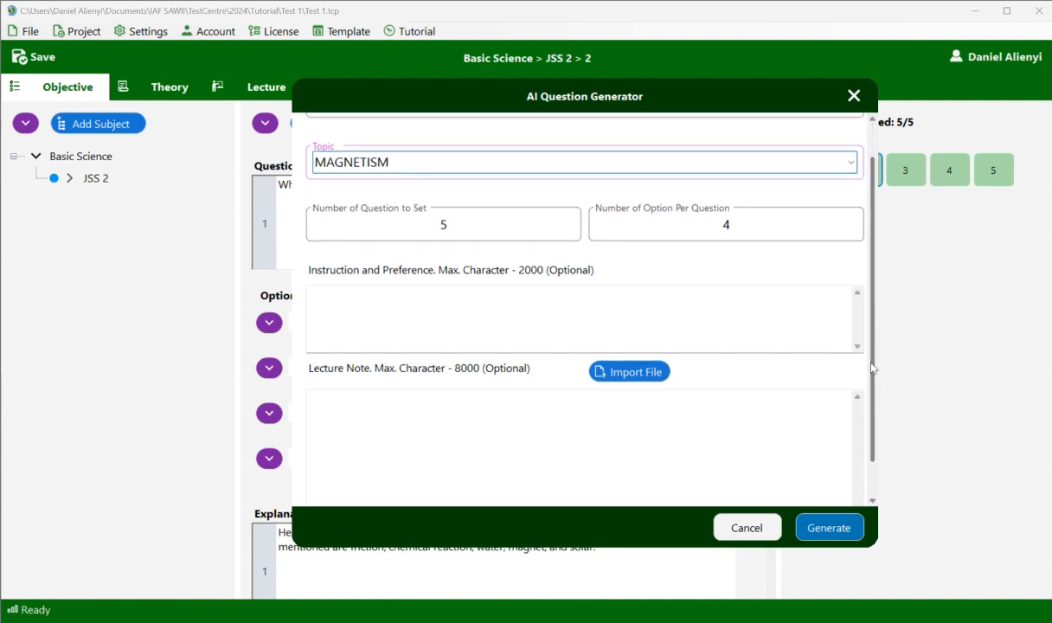
pyautogui.click(608, 351)
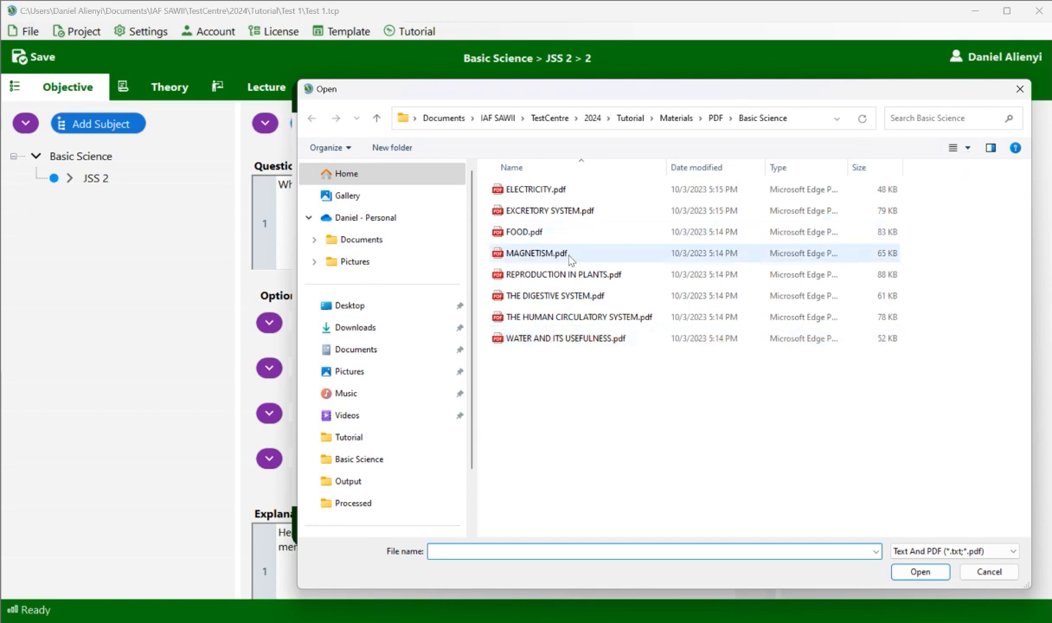
pyautogui.doubleClick(536, 254)
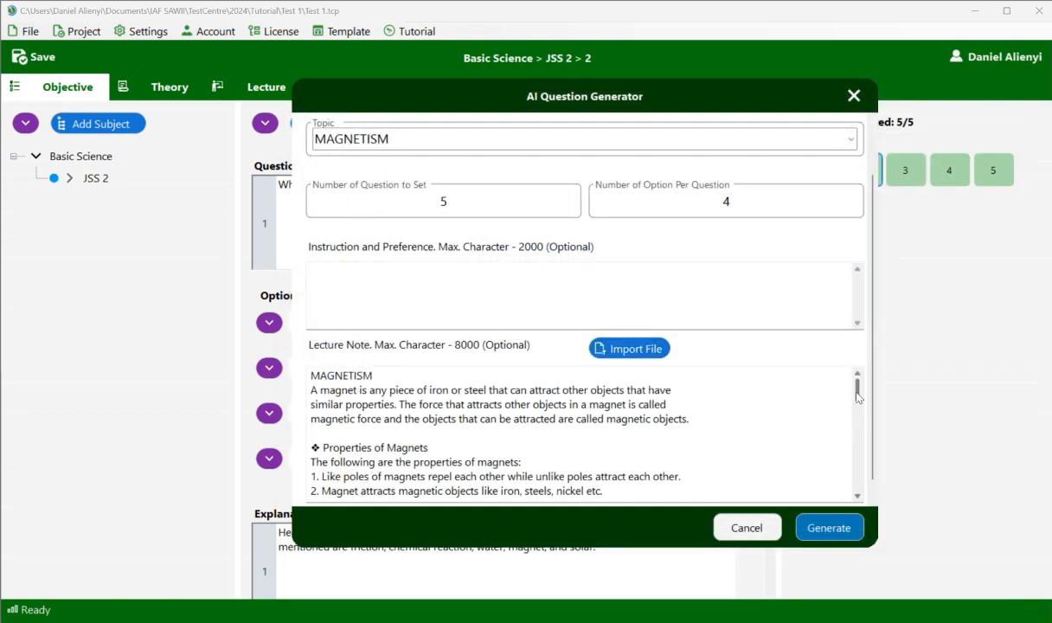
pyautogui.moveTo(857, 395); pyautogui.dragTo(868, 479)
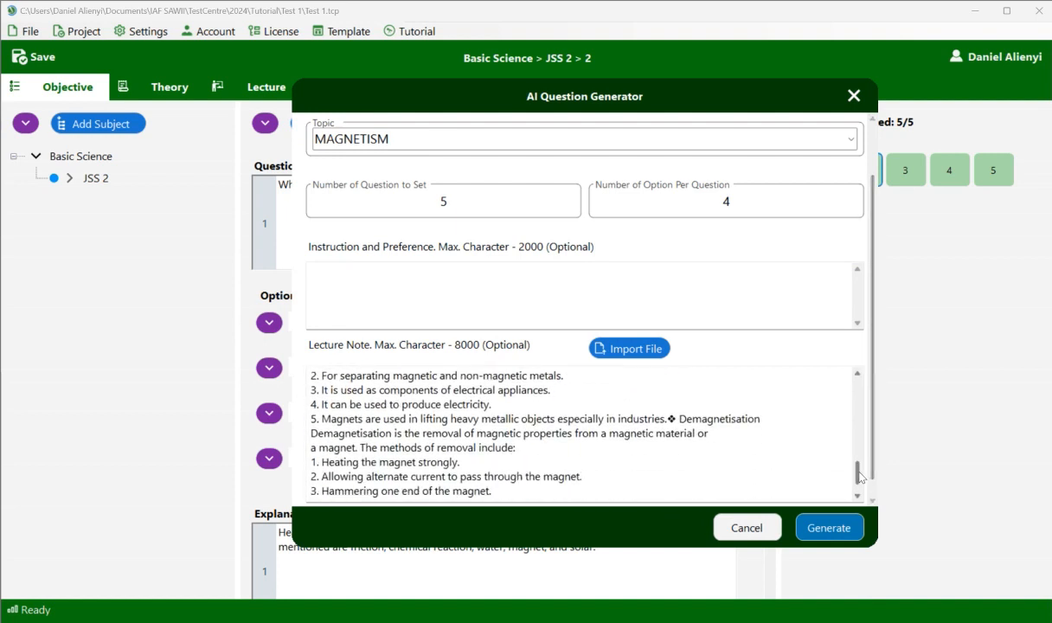
pyautogui.scroll(-1, 859, 475)
pyautogui.scroll(-1, 857, 495)
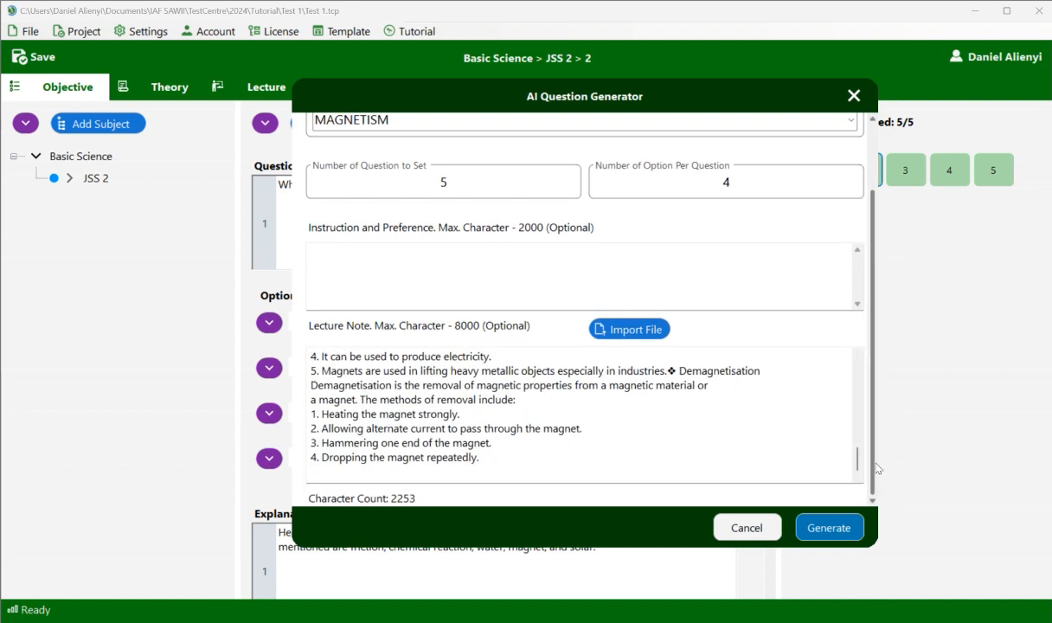
pyautogui.click(840, 529)
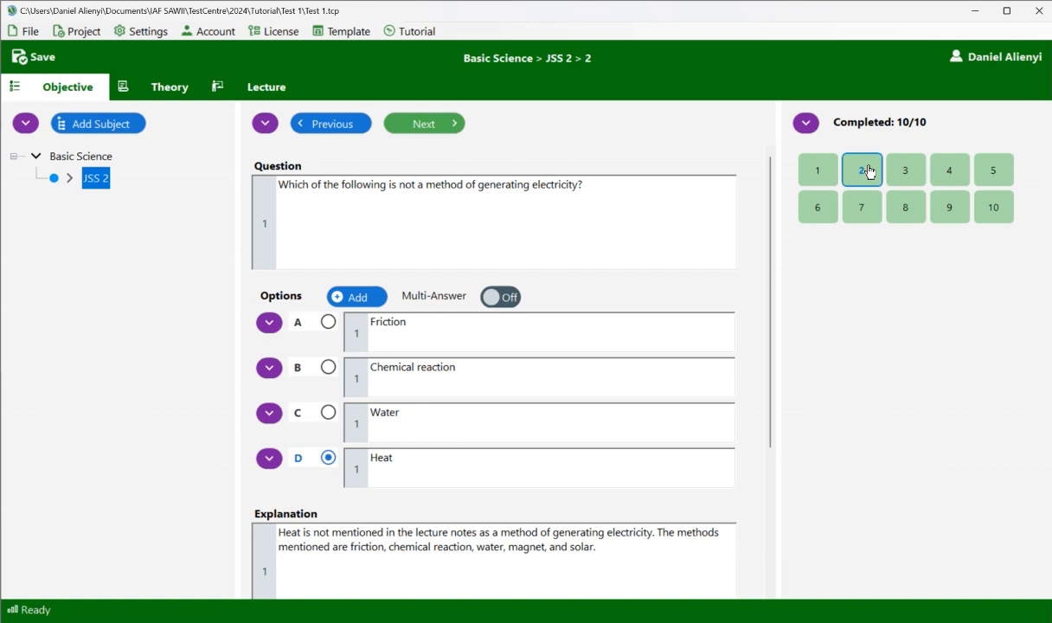
# - Review generated questions 6 and 7 on magnetism with their answers and explanations
pyautogui.click(828, 217)
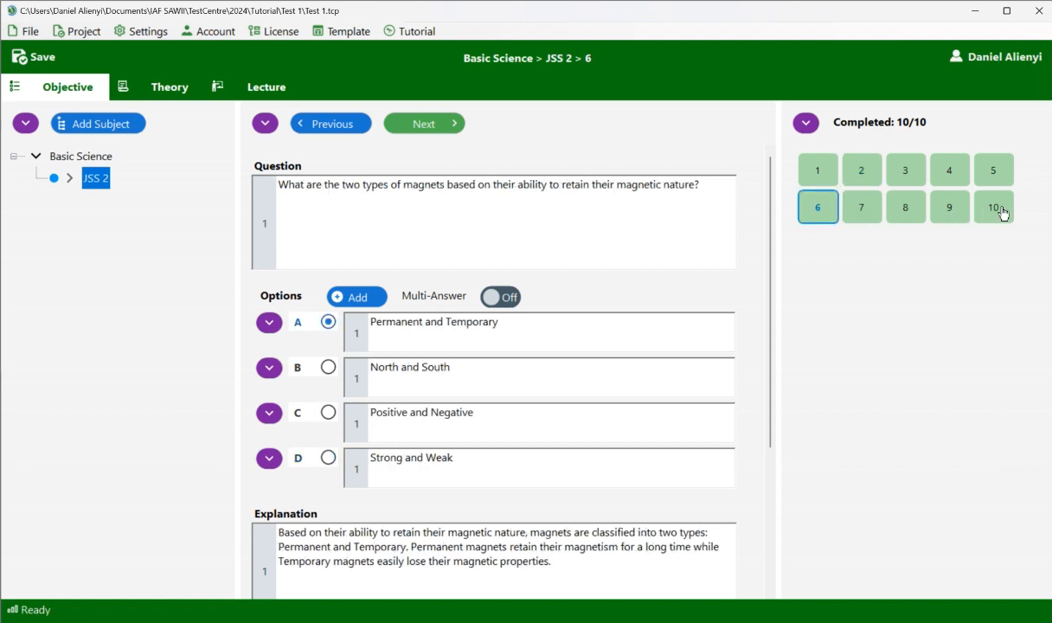
pyautogui.click(862, 216)
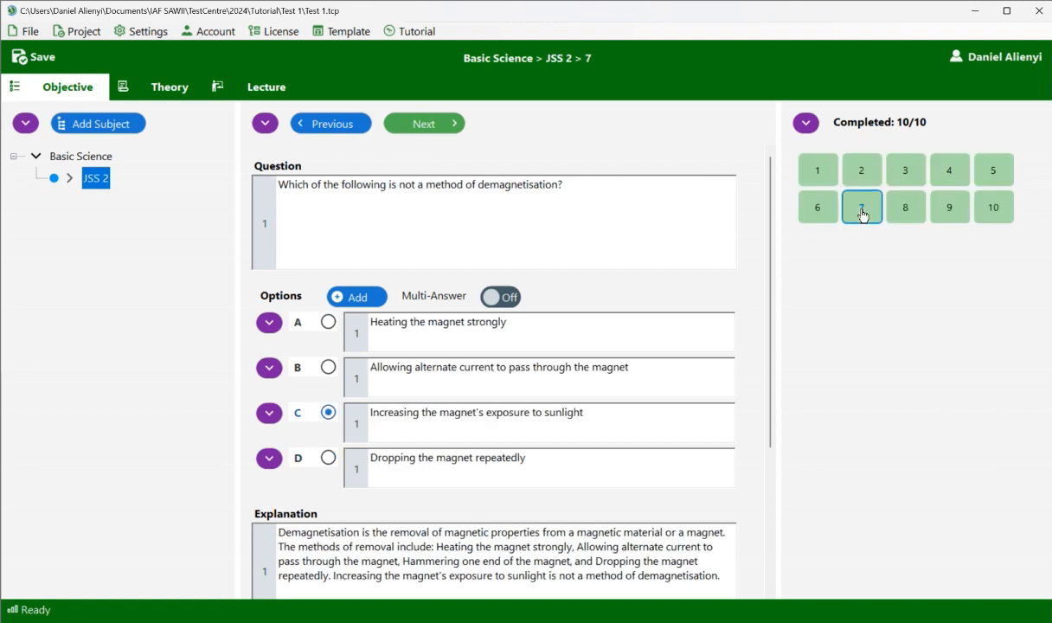
# - Review generated question 8 on magnetic materials and compare it with the MAGNETISM PDF open in the browser
pyautogui.click(907, 210)
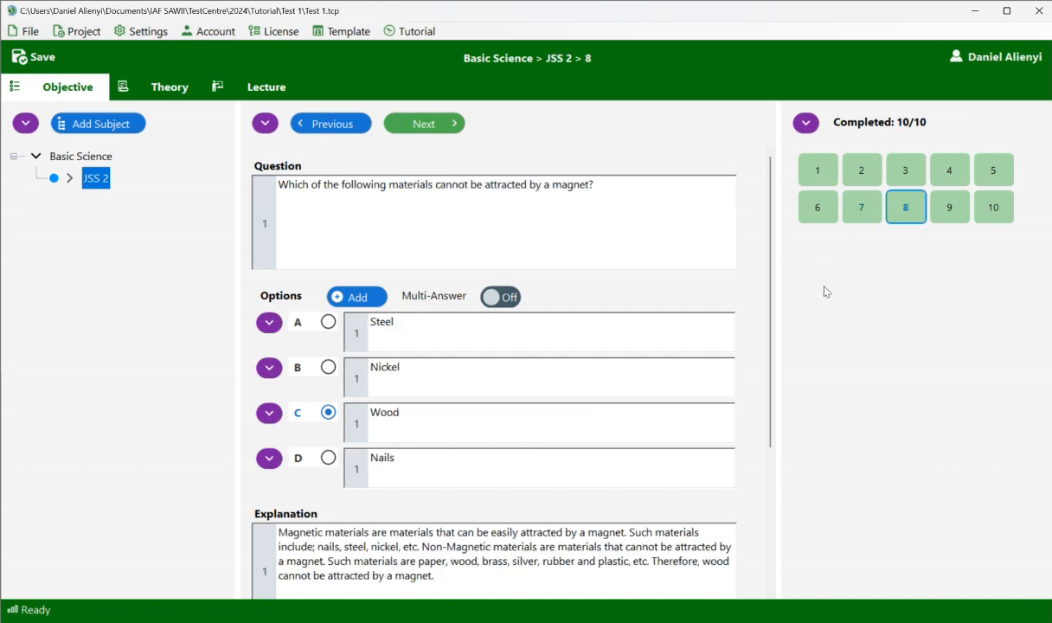
pyautogui.moveTo(444, 621)
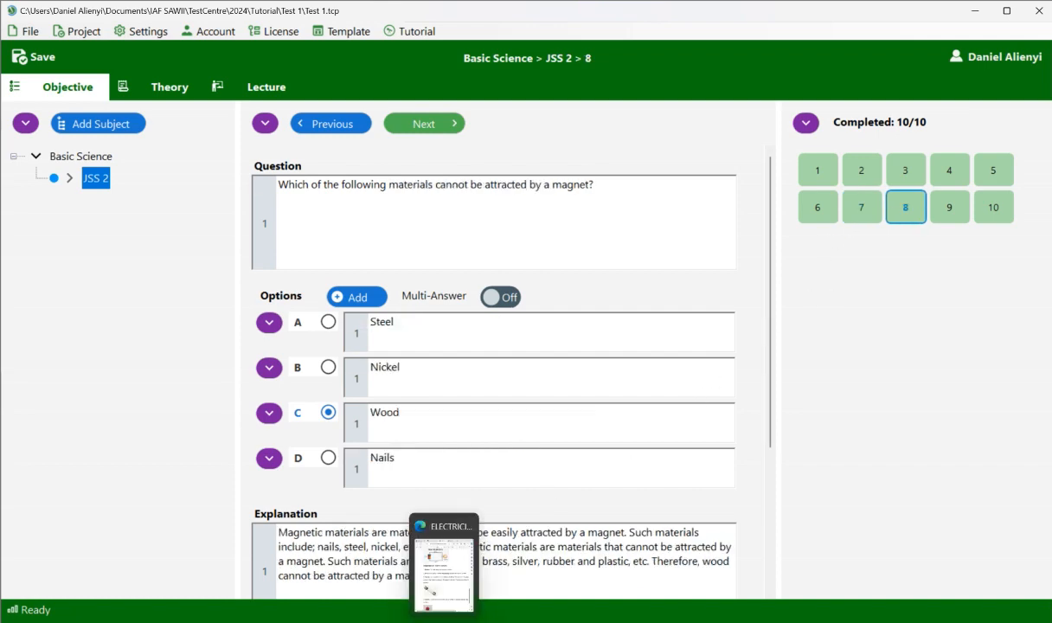
pyautogui.click(444, 581)
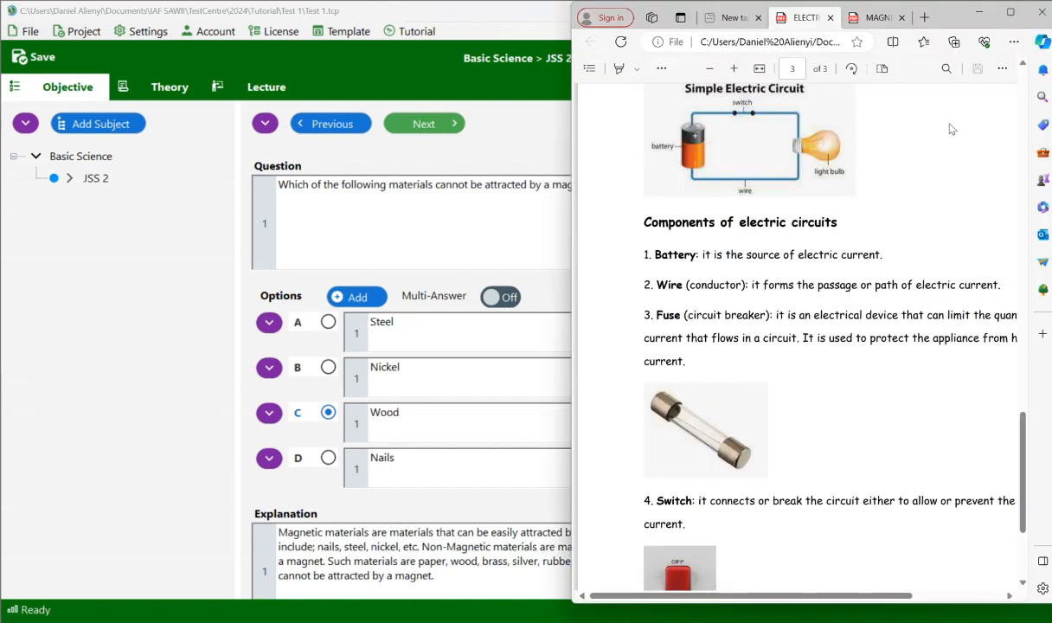
pyautogui.click(865, 19)
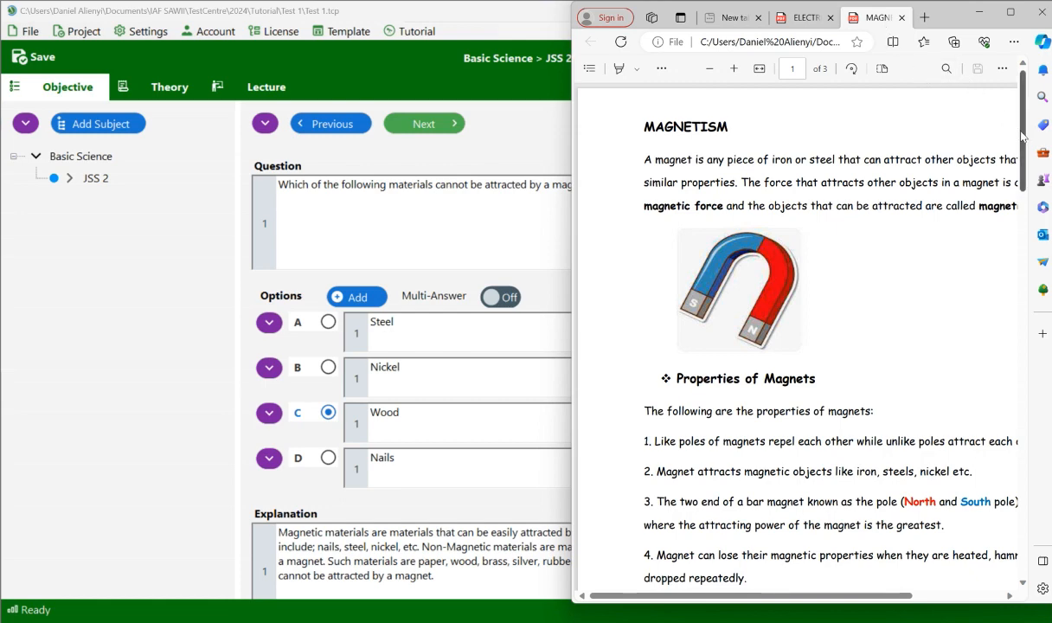
pyautogui.moveTo(1021, 136); pyautogui.dragTo(999, 447)
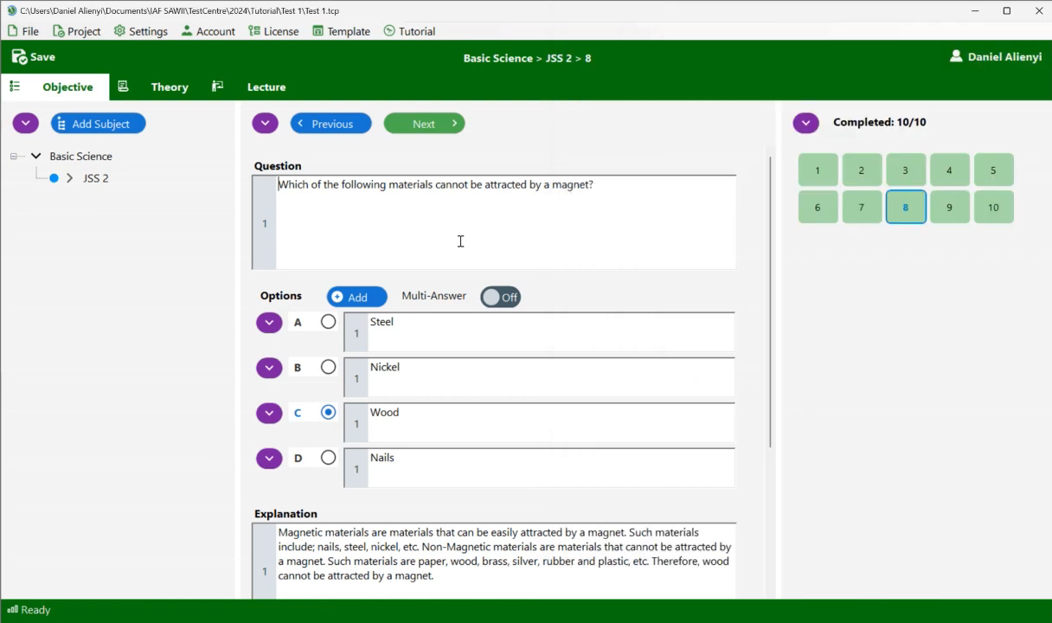
pyautogui.click(438, 230)
# - Review generated magnetism questions 6 to 10 with their options, marked answers and explanations
pyautogui.click(818, 215)
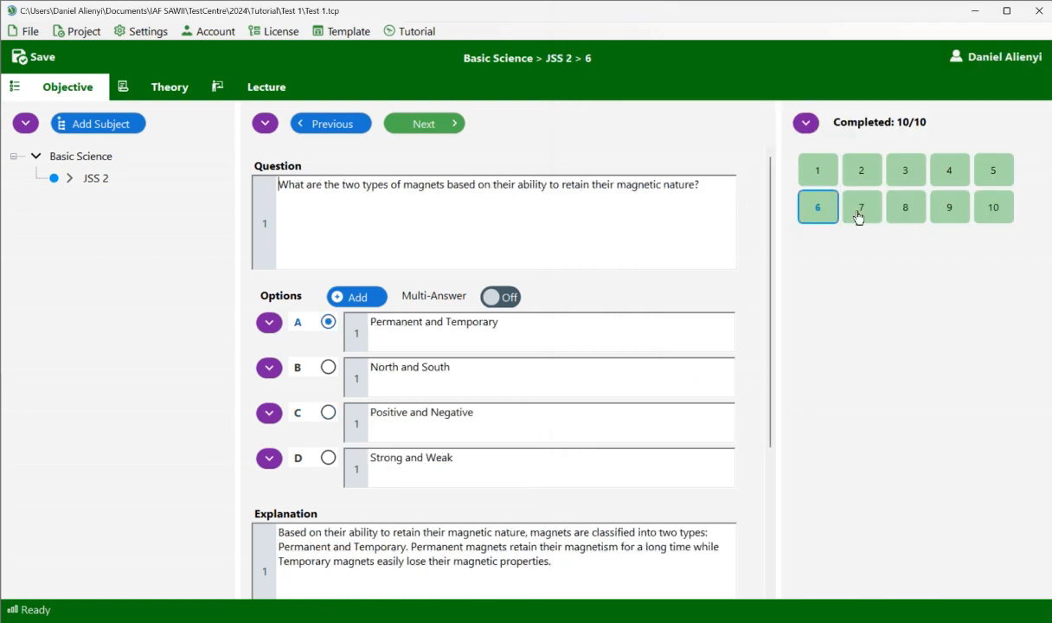
pyautogui.click(862, 215)
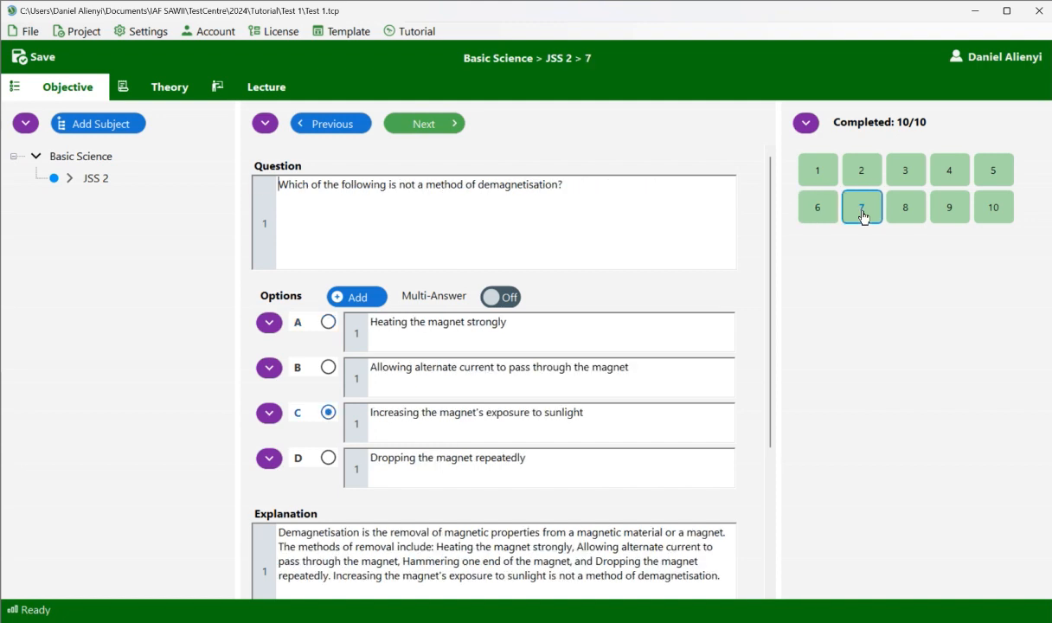
pyautogui.click(913, 213)
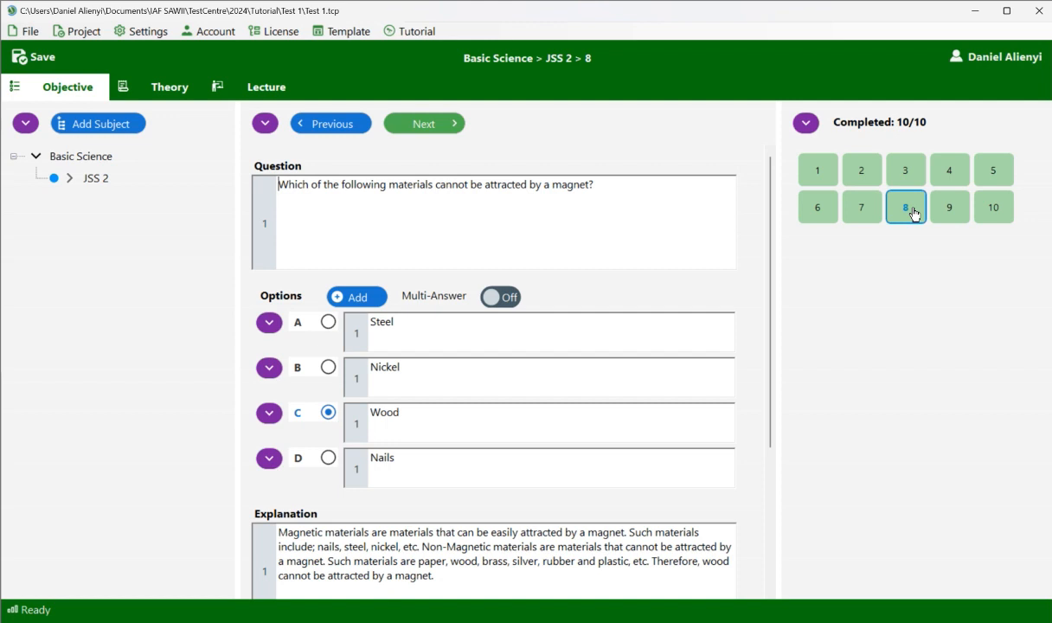
pyautogui.click(960, 213)
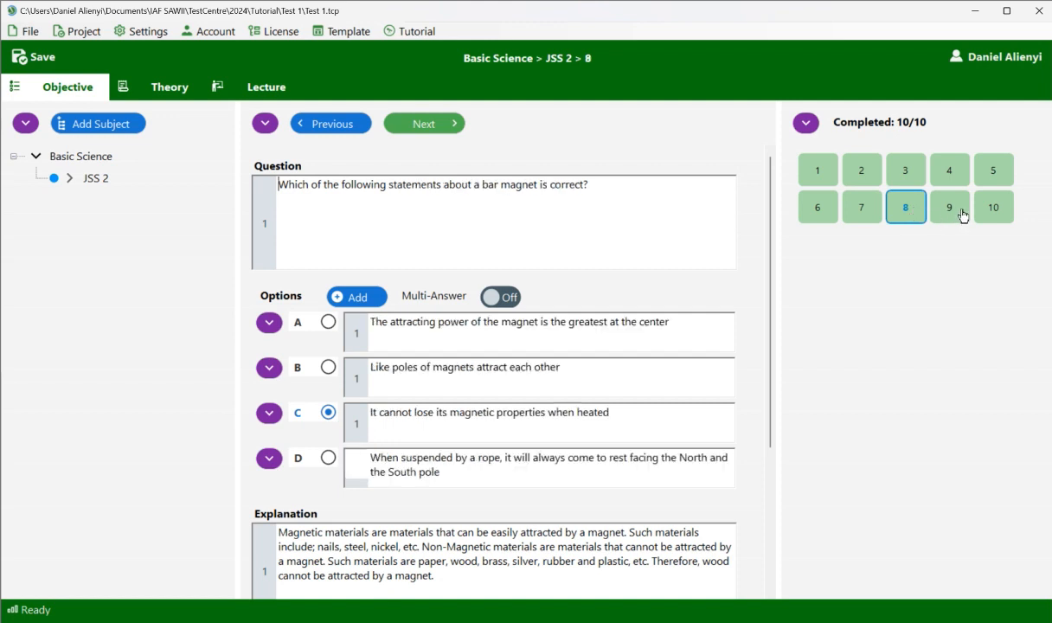
pyautogui.click(995, 214)
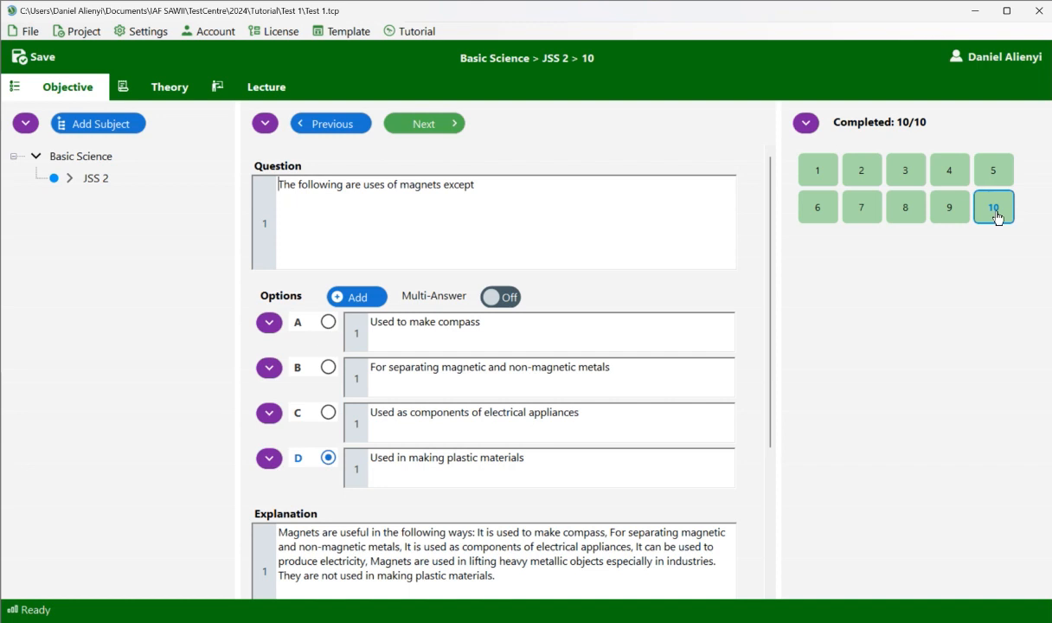
# - Start exporting the JSS 2 questions to a question paper and set the business name to IAF SAWII Academy
pyautogui.rightClick(90, 181)
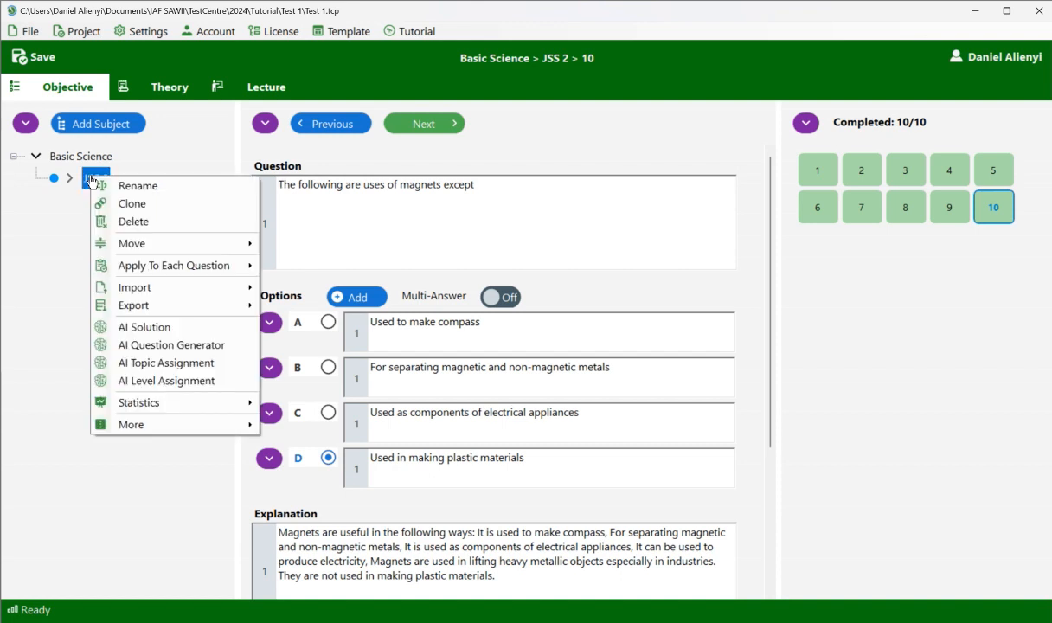
pyautogui.moveTo(168, 305)
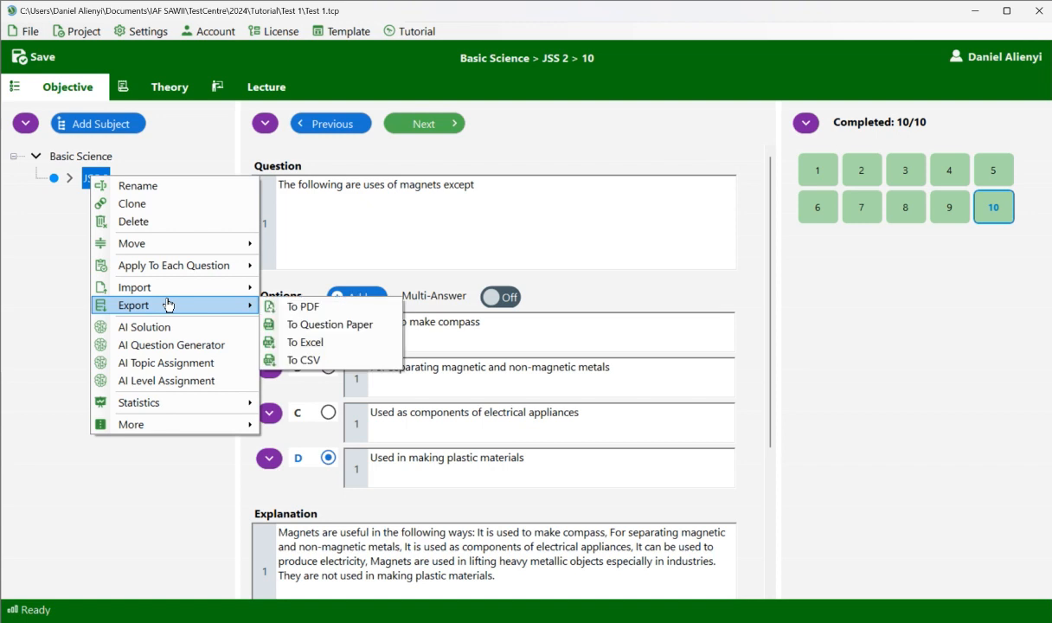
pyautogui.click(324, 324)
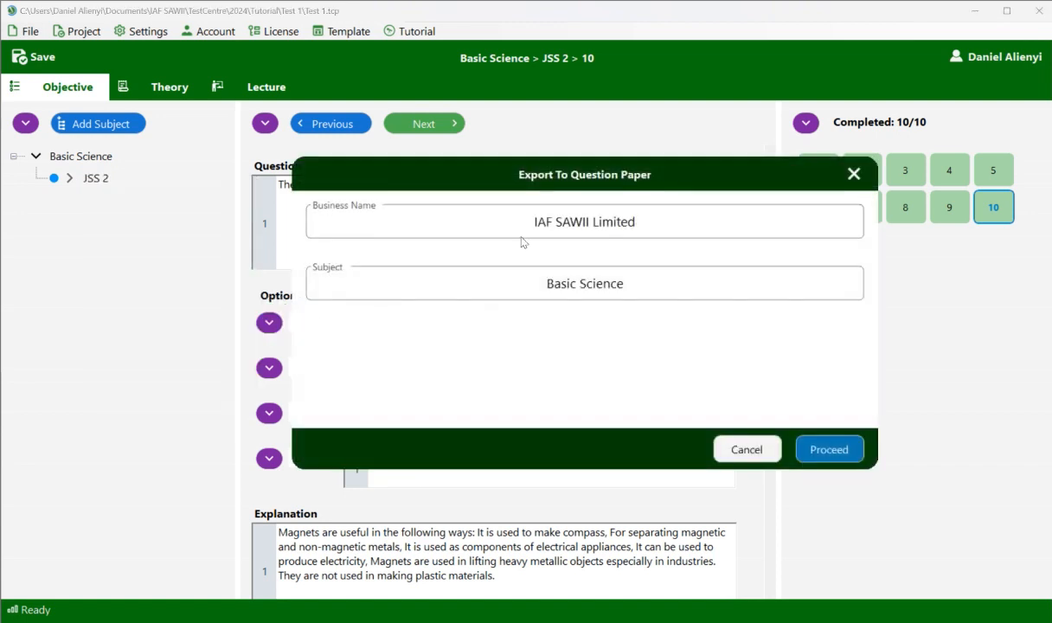
pyautogui.doubleClick(623, 222)
pyautogui.write('Acade')
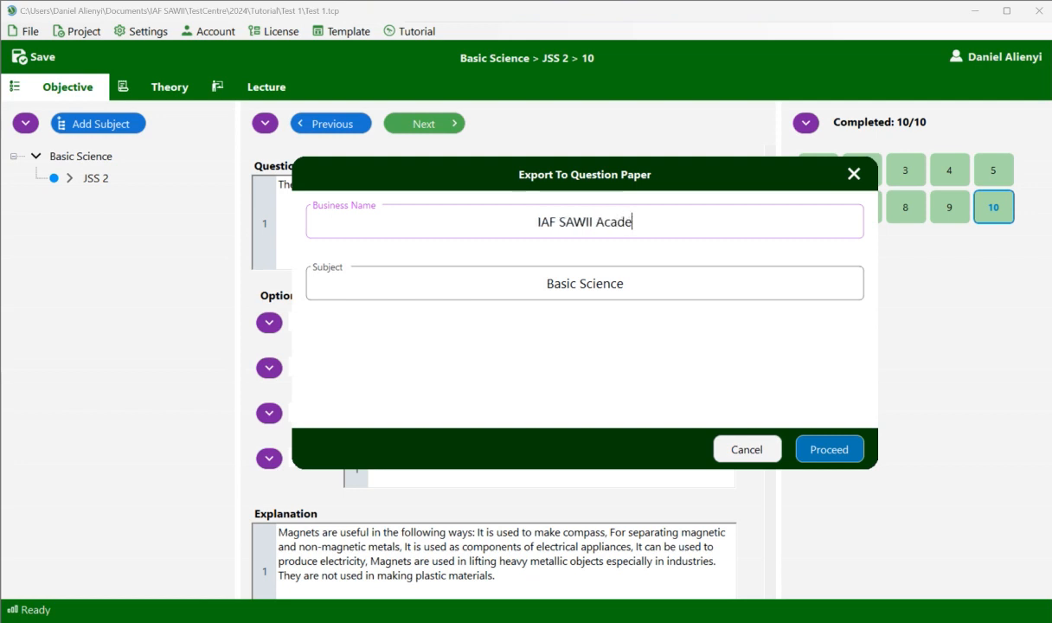
pyautogui.write('my')
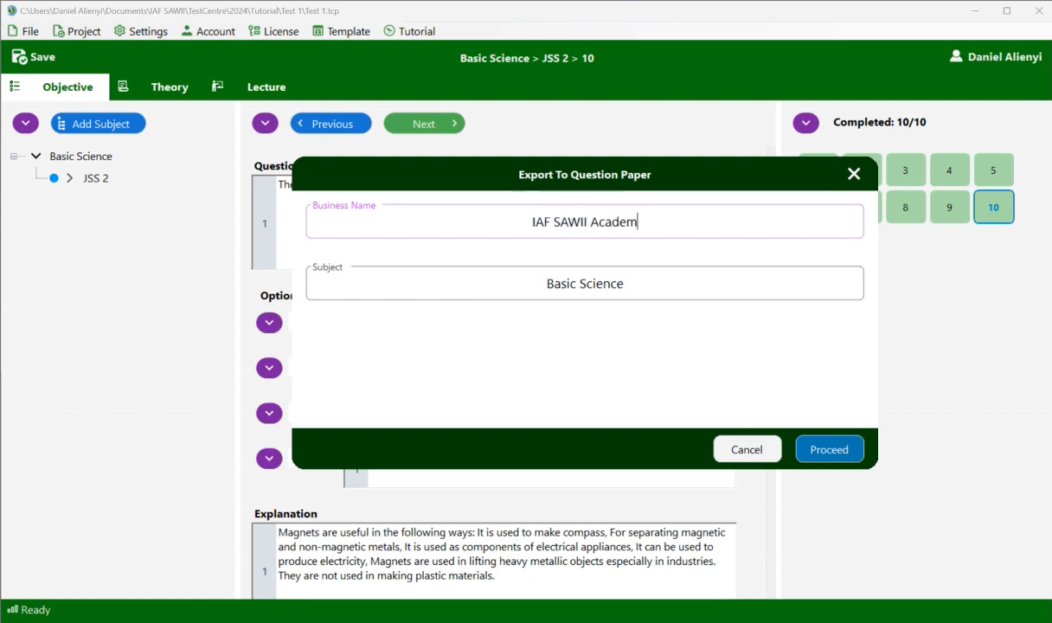
# - Keep Basic Science as the subject, produce the question paper and examine its preview
pyautogui.click(650, 284)
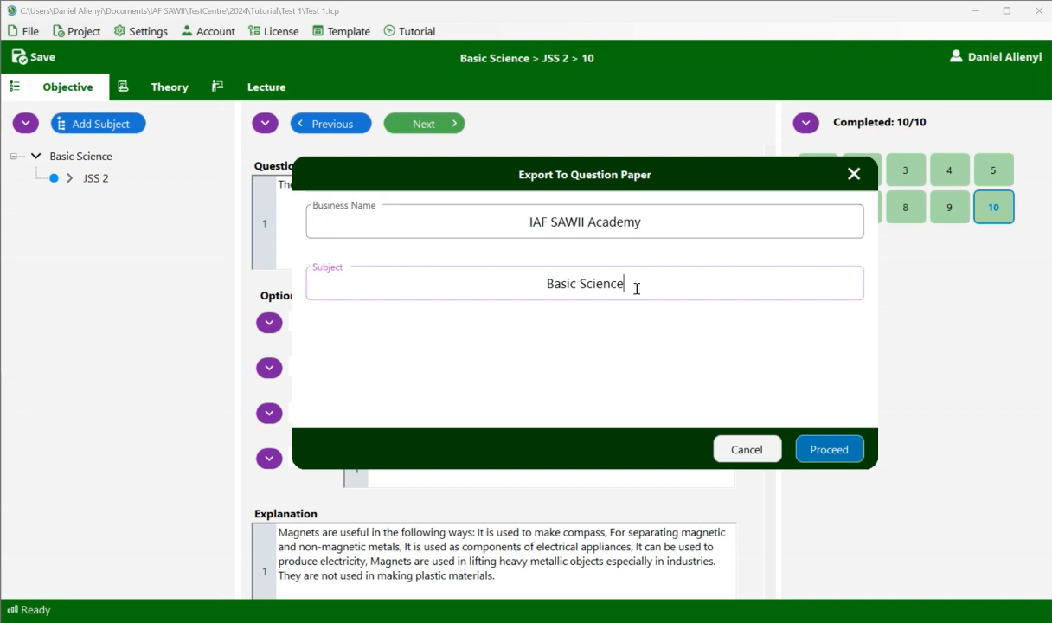
pyautogui.click(817, 448)
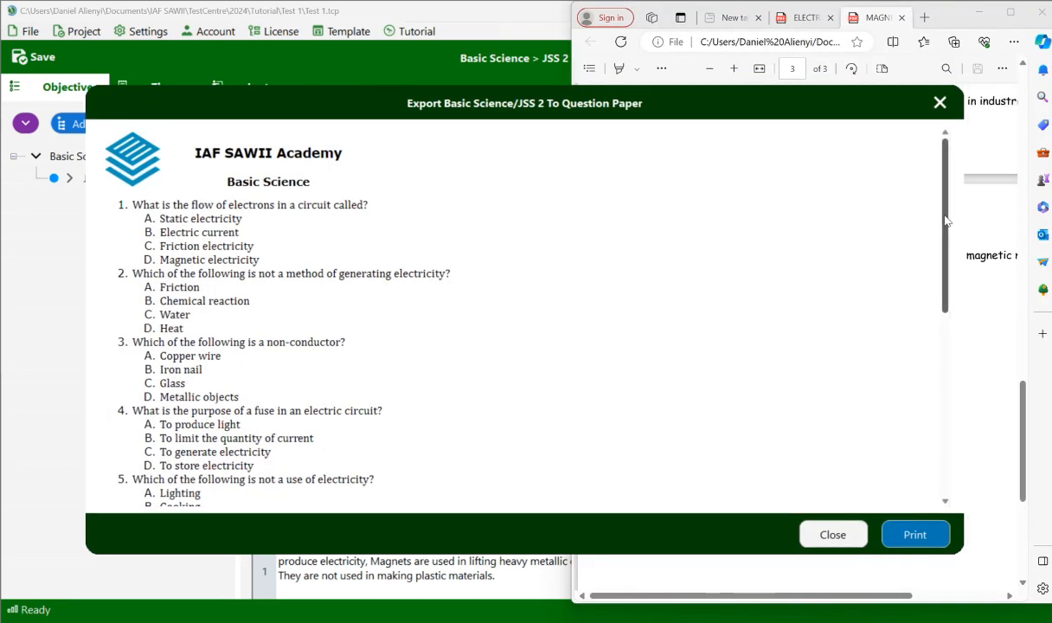
pyautogui.moveTo(946, 221)
pyautogui.mouseDown()
pyautogui.moveTo(945, 406)
pyautogui.moveTo(943, 201)
pyautogui.mouseUp()
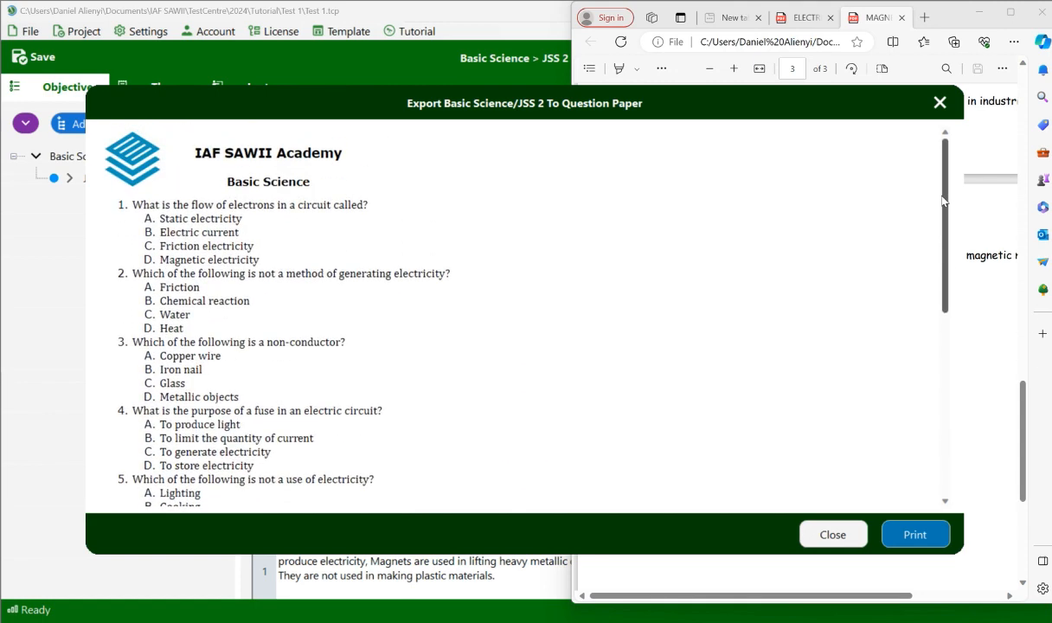